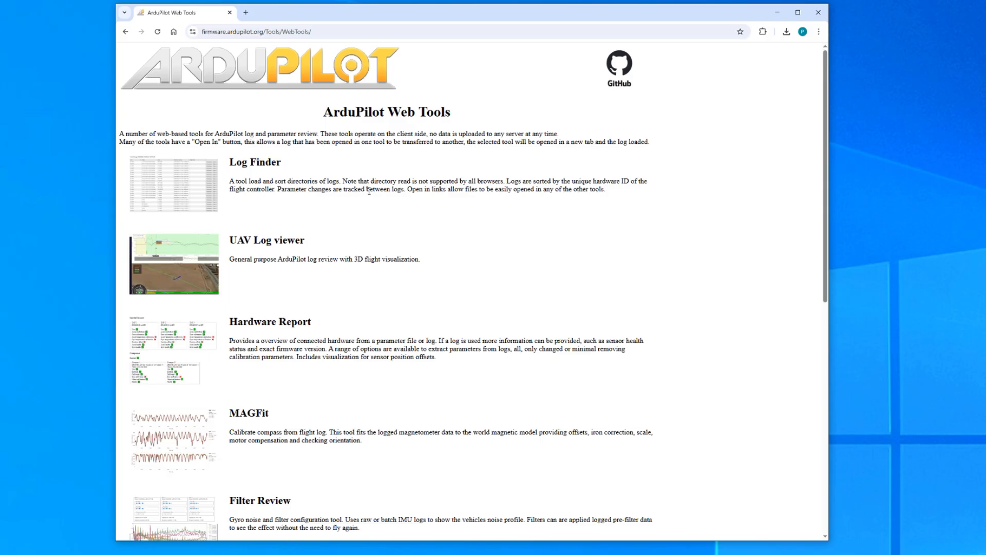
Open the Video Overlay tool from the work in progress tools collection.
scroll(380, 222, down, 9)
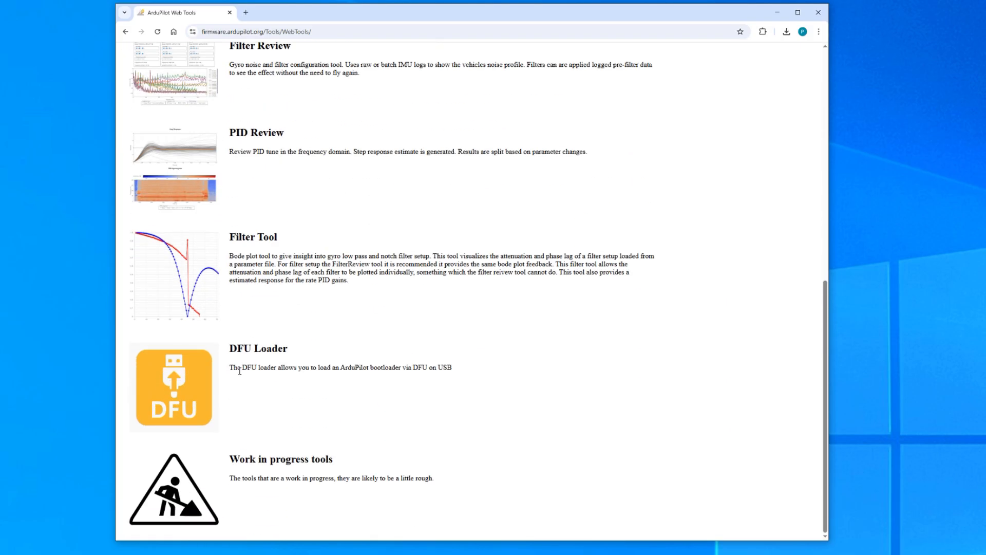
click(186, 489)
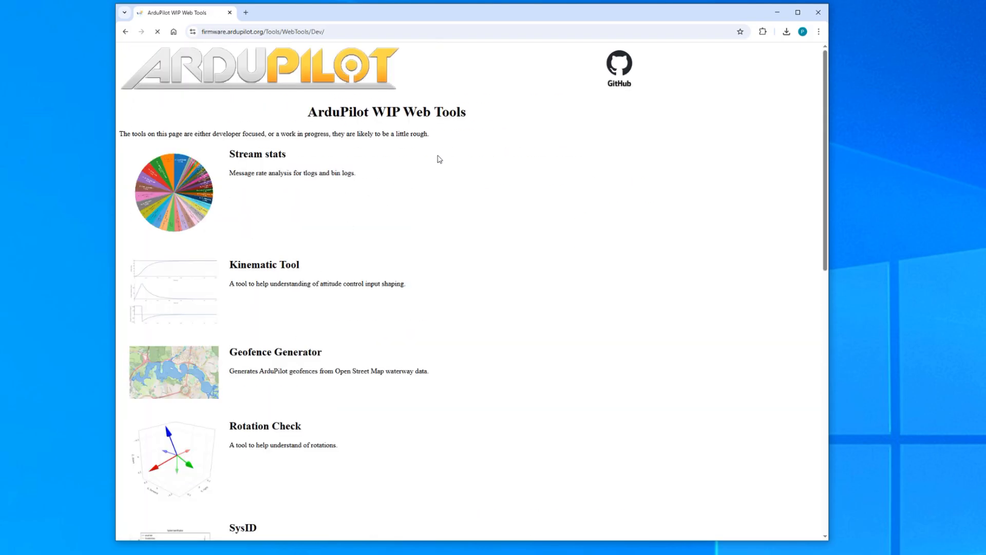
scroll(427, 203, down, 15)
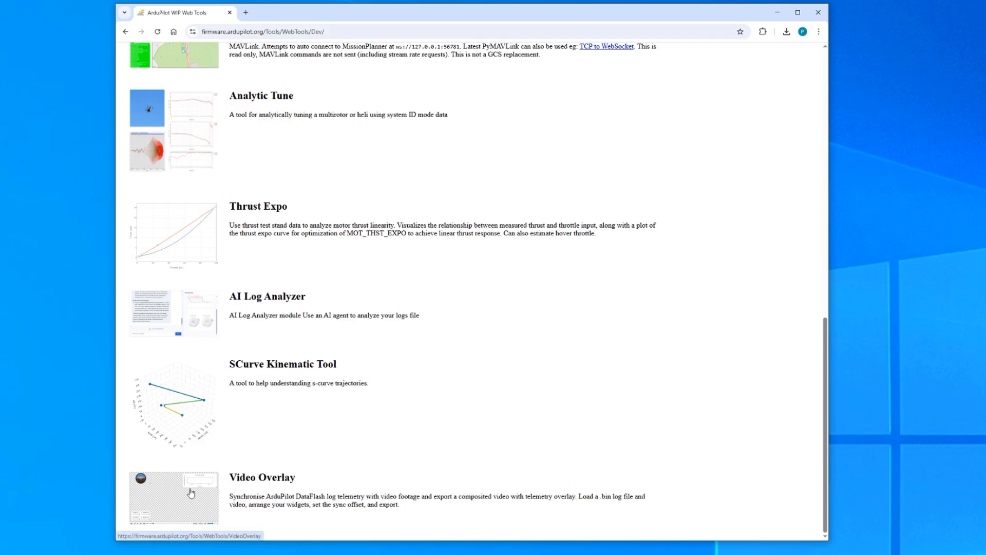
click(179, 505)
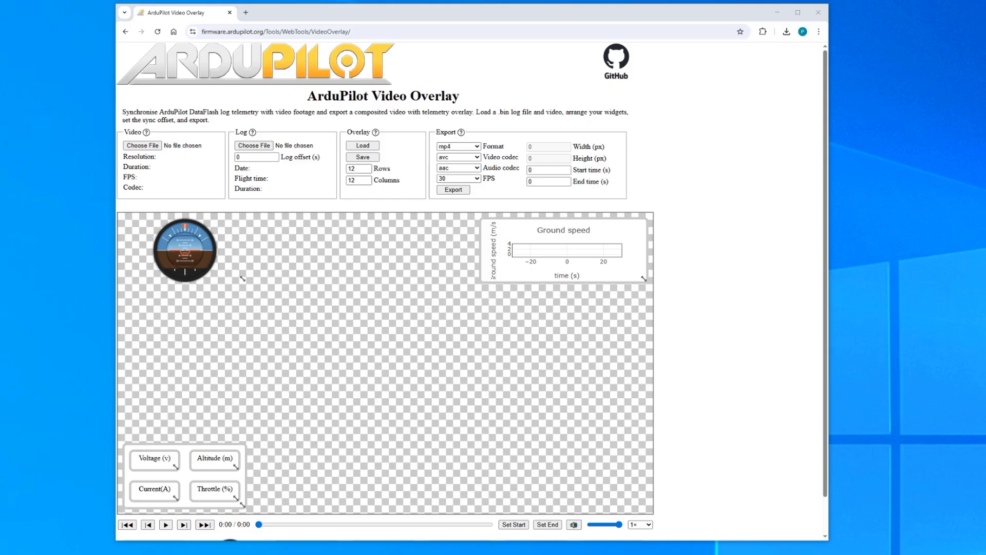
Load the flight video VID_202...1(1).mp4 and the telemetry log 2025-09-...47-17.bin.
drag(0, 169, 144, 150)
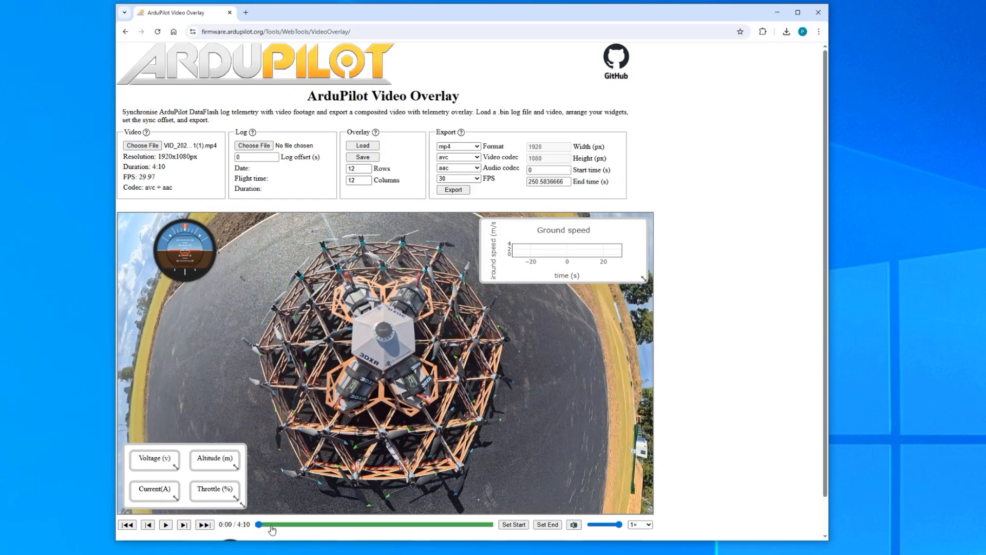
click(297, 524)
drag(298, 527, 208, 529)
drag(0, 143, 264, 145)
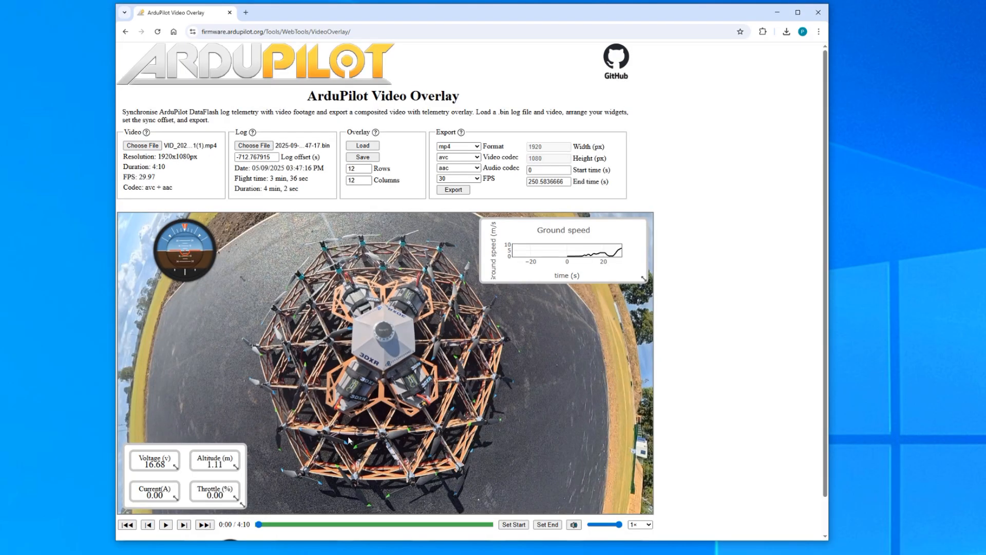
Preview the footage with its telemetry overlay from 0:30 and mute the audio.
click(272, 525)
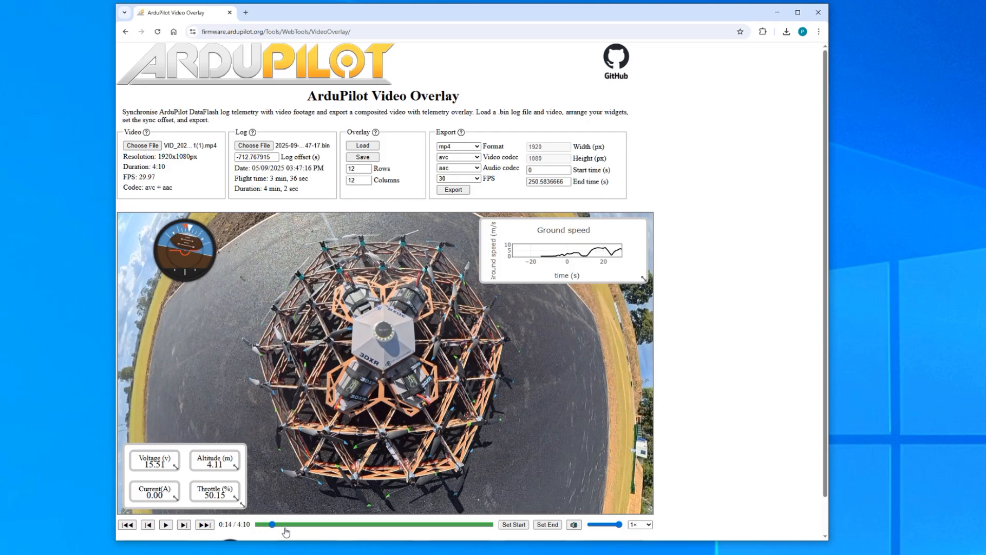
click(287, 525)
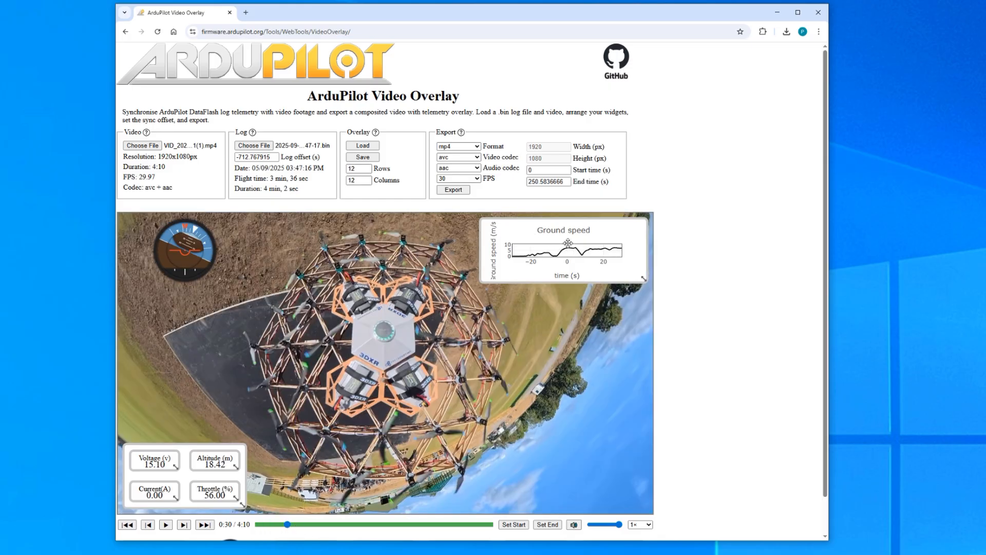
click(166, 524)
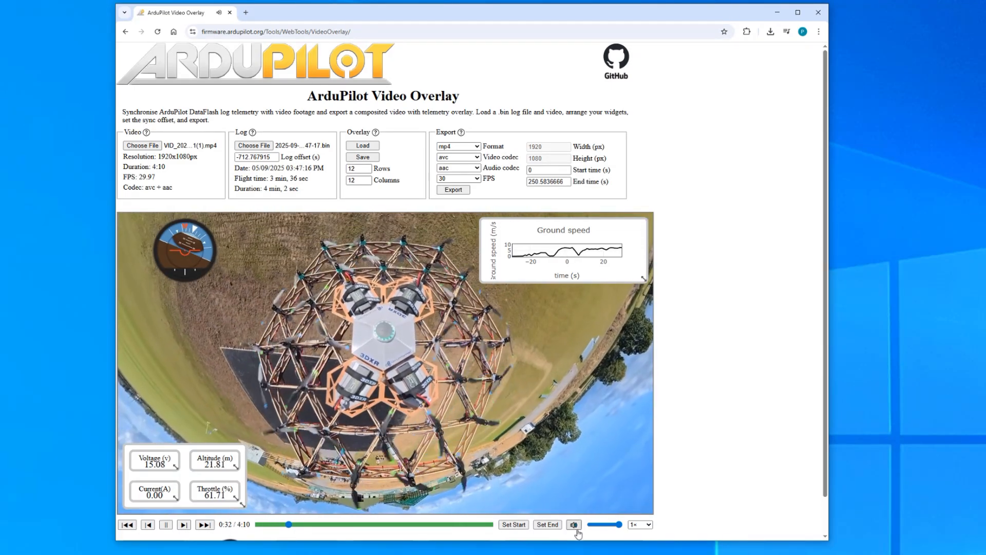
click(573, 524)
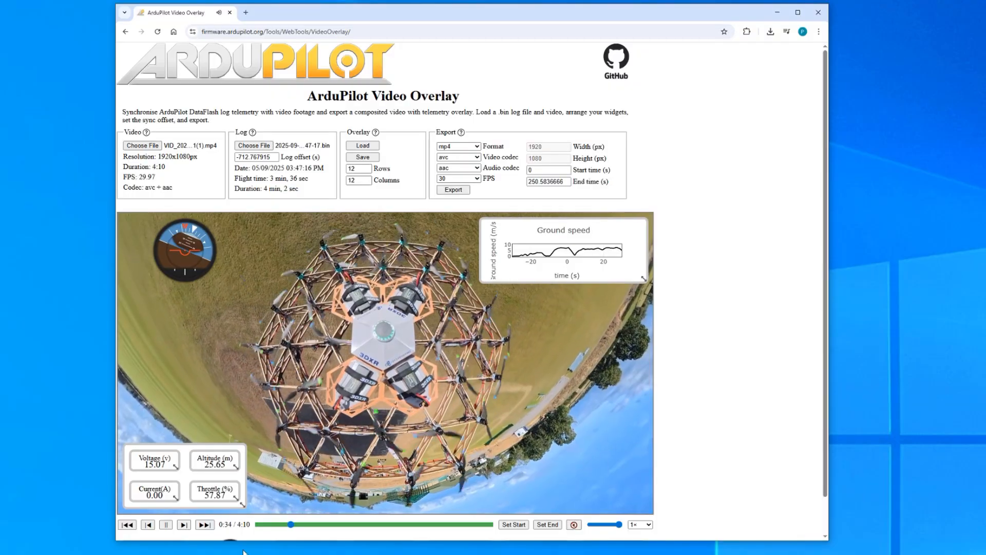
key(space)
Replay the video from 0:13 to 0:20 to compare it with the telemetry, and return to the start.
click(271, 524)
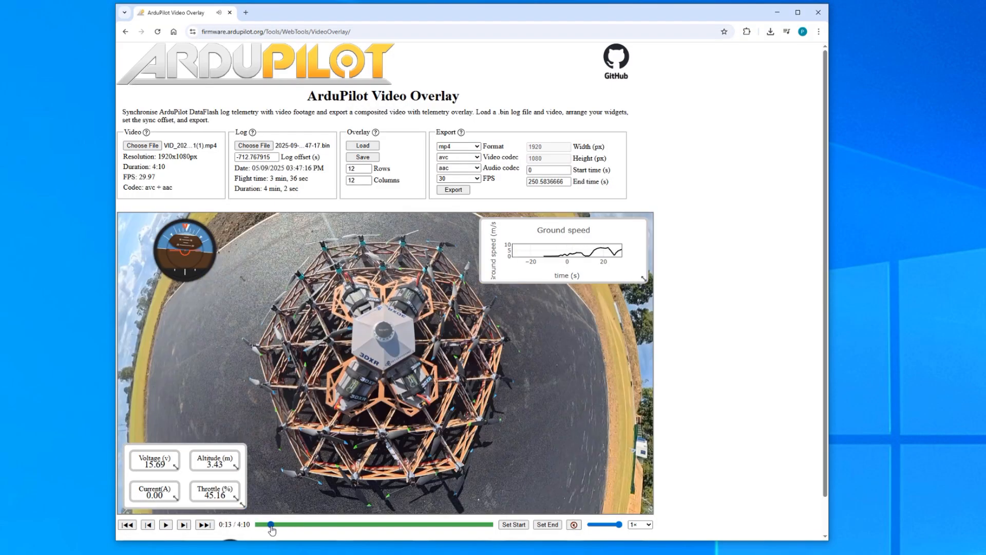
click(162, 526)
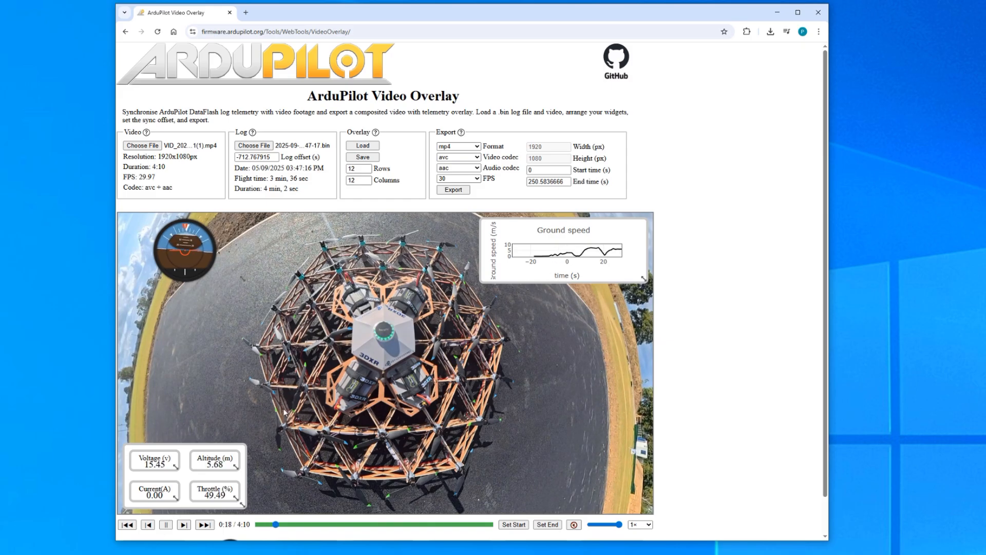
click(166, 524)
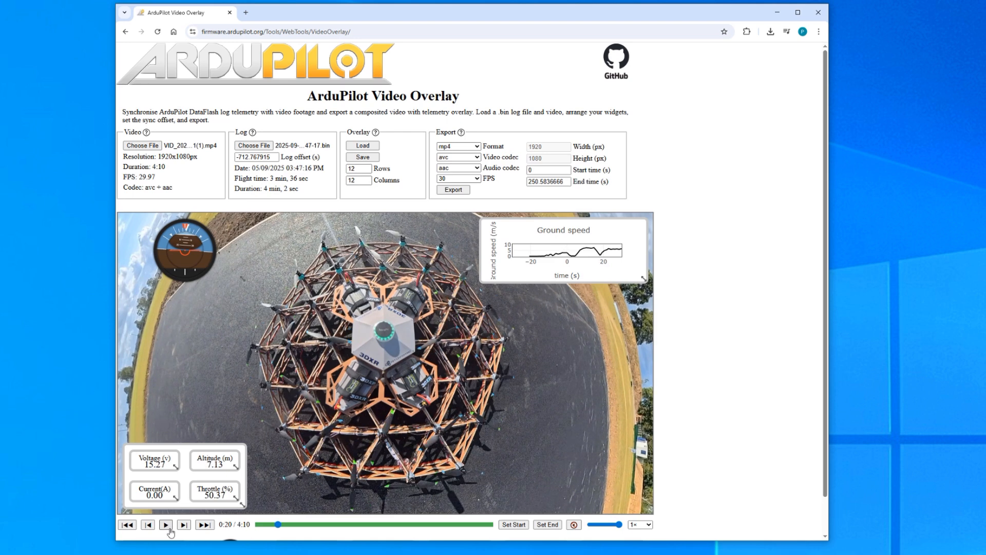
triple_click(269, 158)
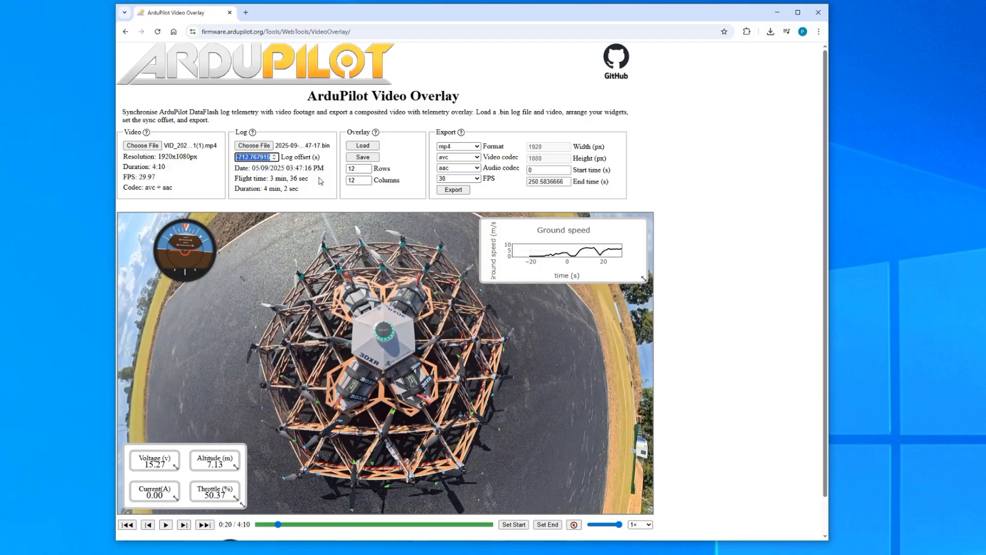
click(309, 163)
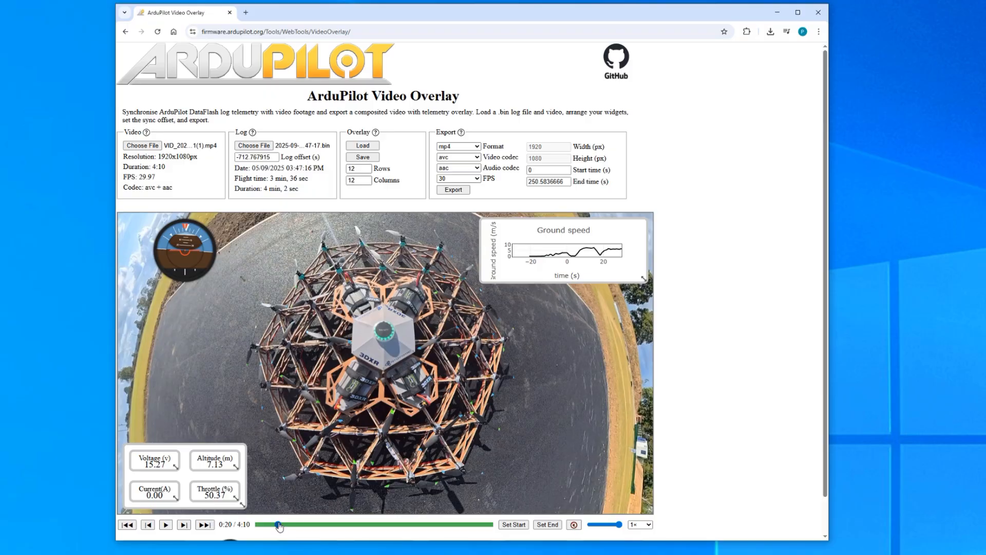
drag(277, 525, 249, 523)
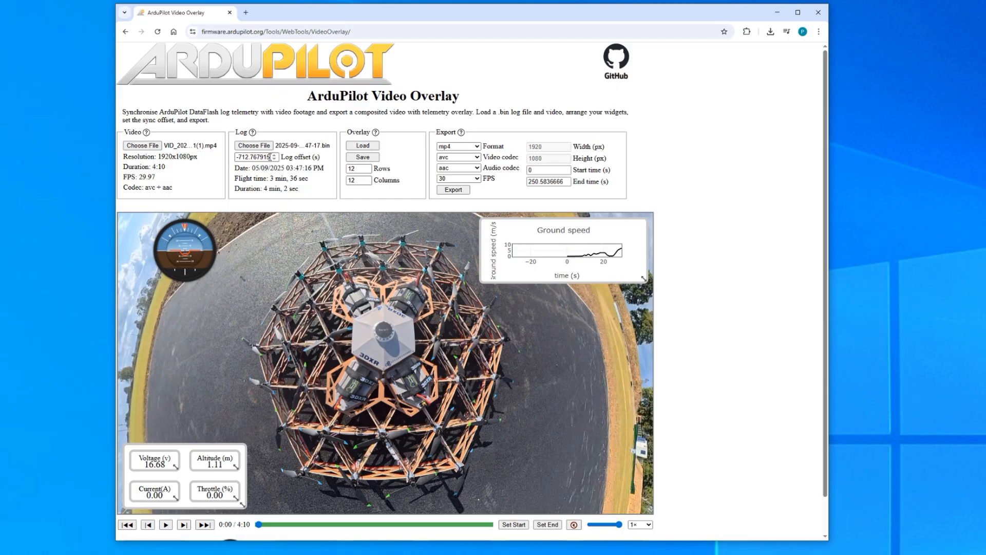
mouse_move(270, 157)
click(247, 157)
click(166, 524)
click(261, 156)
click(183, 526)
Go to 0:24, advance frame by frame, and skip forward and back through the footage to 0:14.
click(281, 524)
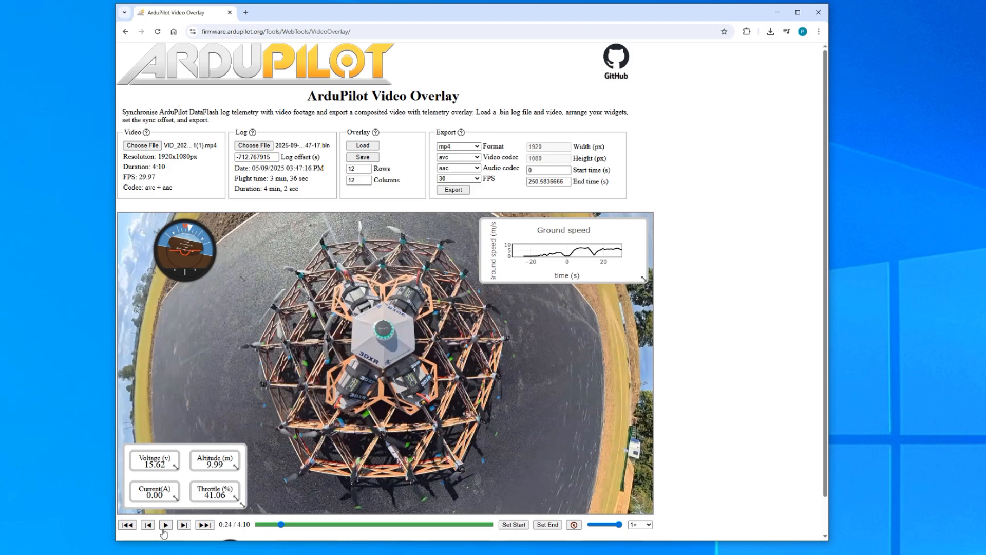
click(184, 525)
click(185, 525)
click(184, 525)
click(184, 525)
click(184, 524)
click(184, 525)
click(185, 525)
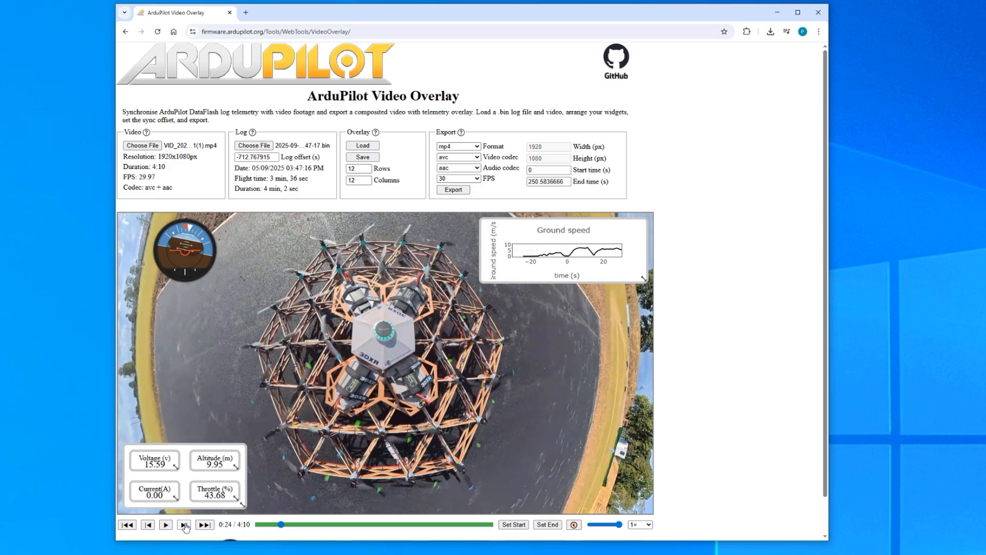
click(184, 525)
click(204, 524)
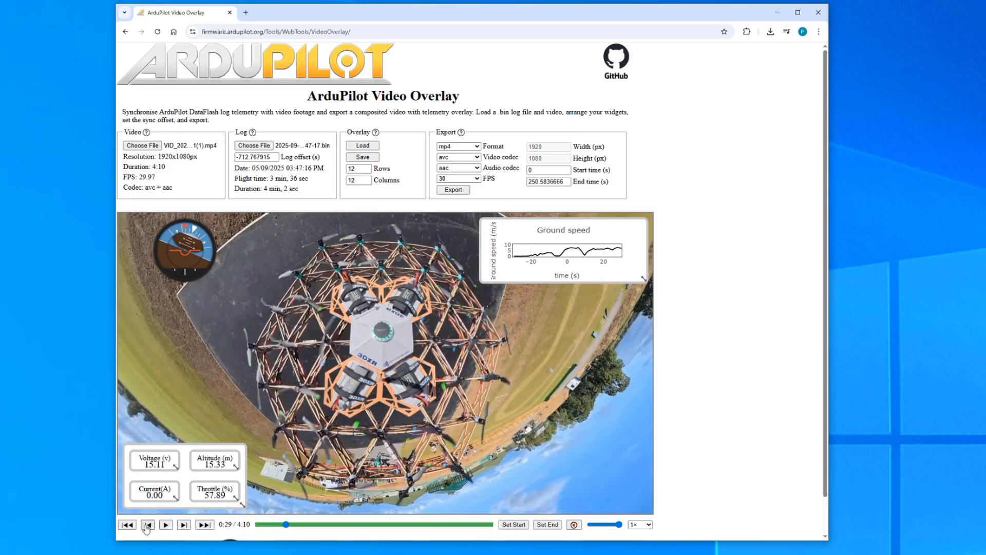
click(127, 524)
click(127, 525)
click(127, 525)
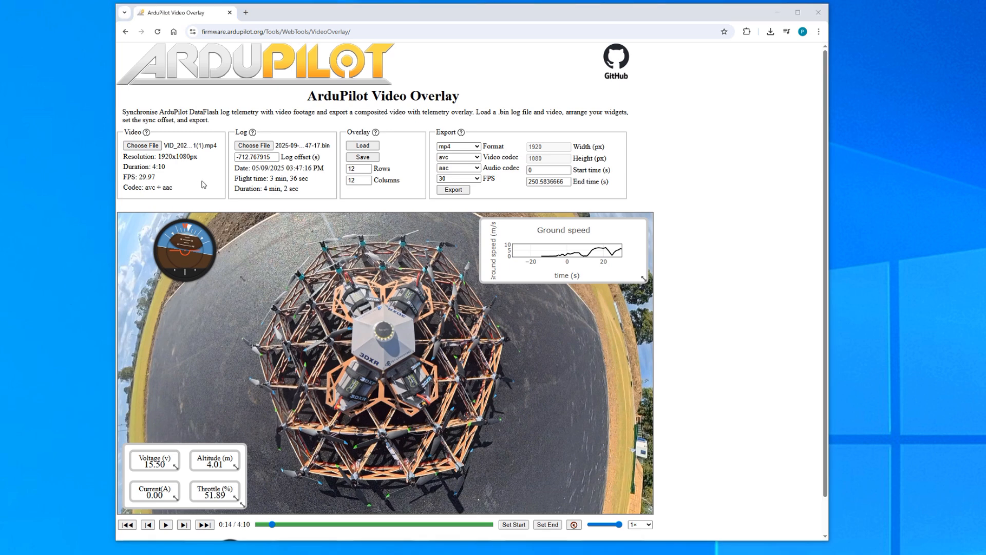
Set the log offset to -697.2 s.
double_click(257, 157)
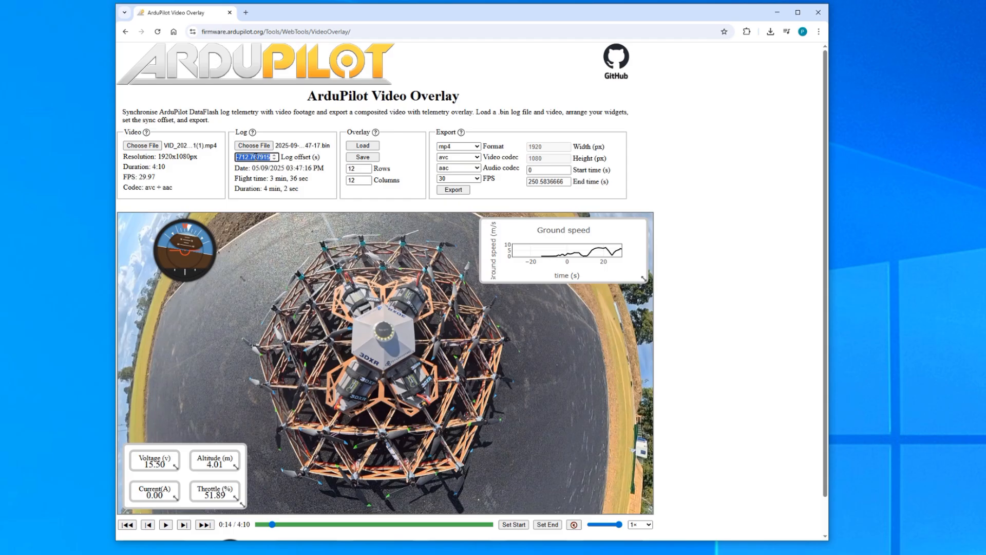
text(-697.2)
key(Return)
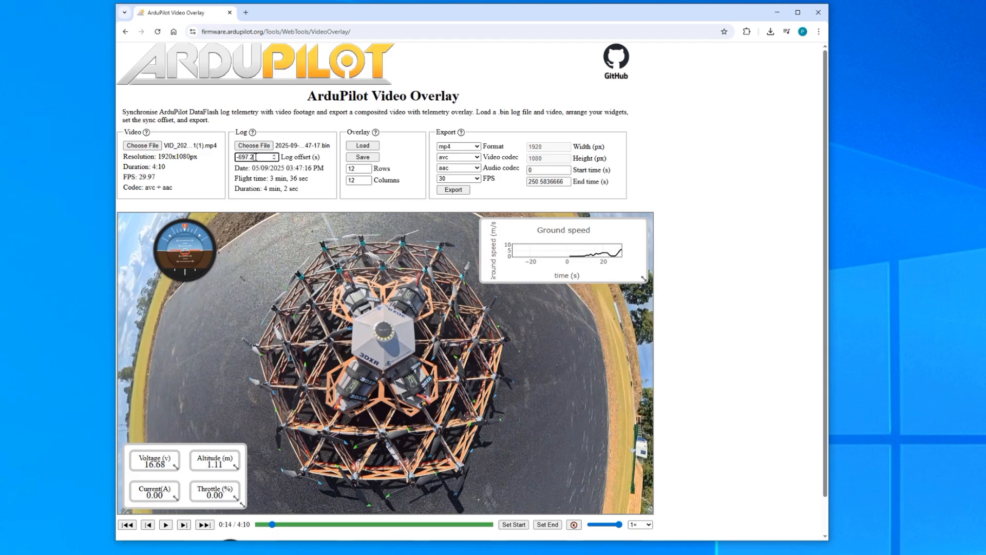
Play the video from 0:14 to 0:32 to check the telemetry sync with the new offset.
click(166, 524)
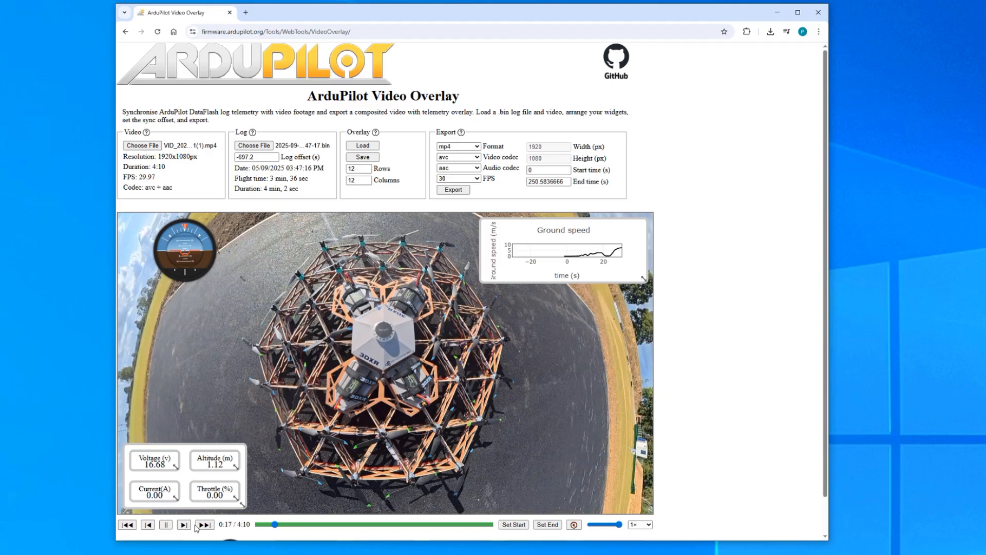
click(202, 525)
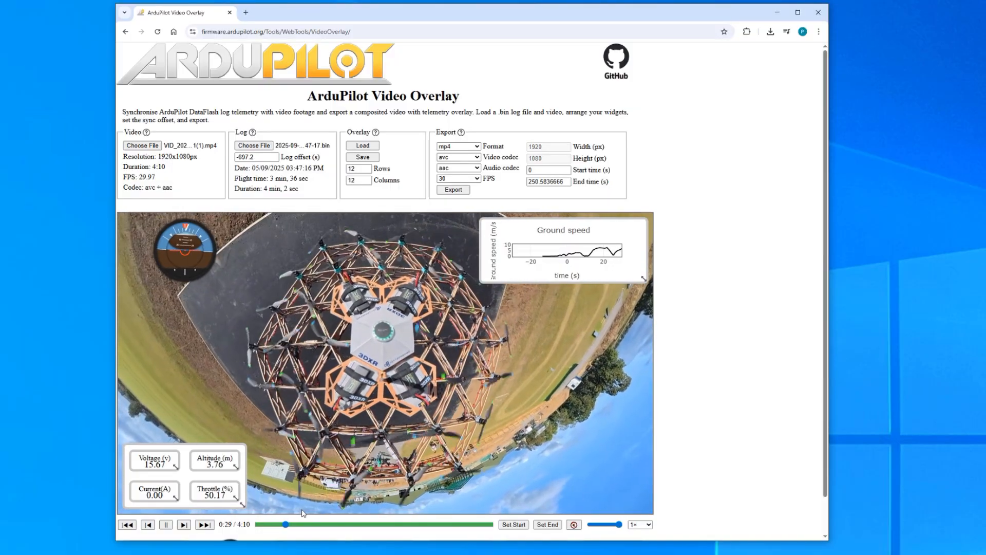
click(166, 525)
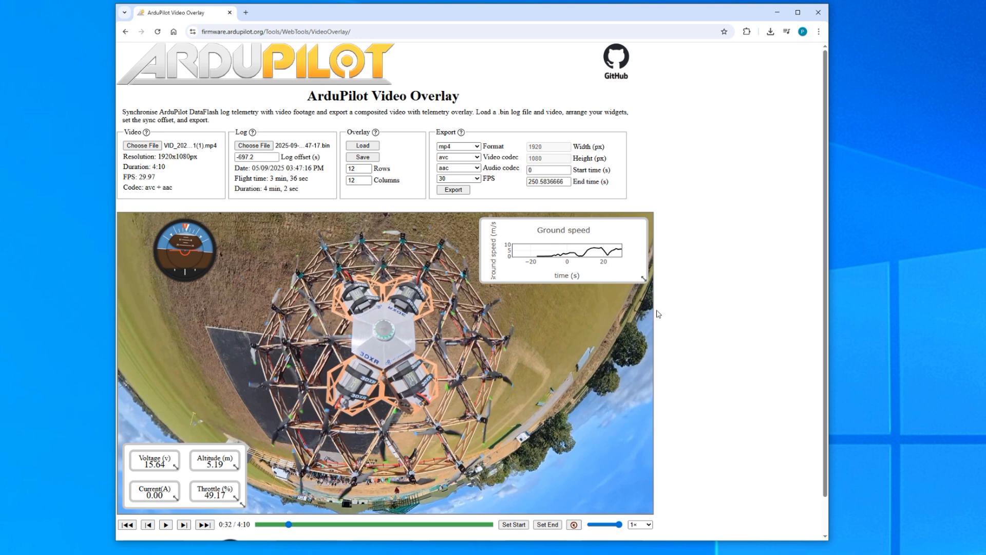
Enlarge the Ground speed plot widget in both width and height on the overlay.
click(358, 180)
drag(613, 279, 647, 306)
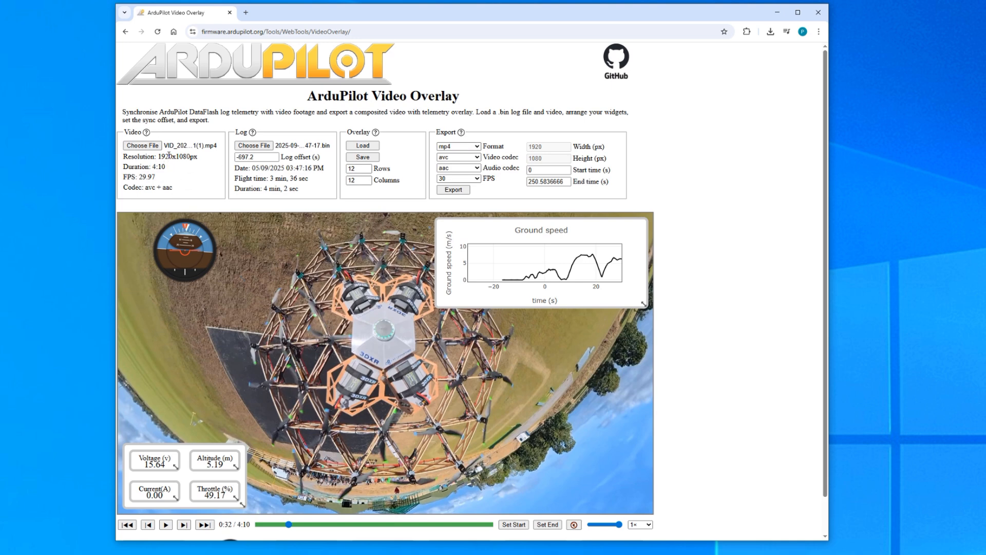
Check the source video's frame rate and choose 30 FPS for the export.
click(480, 179)
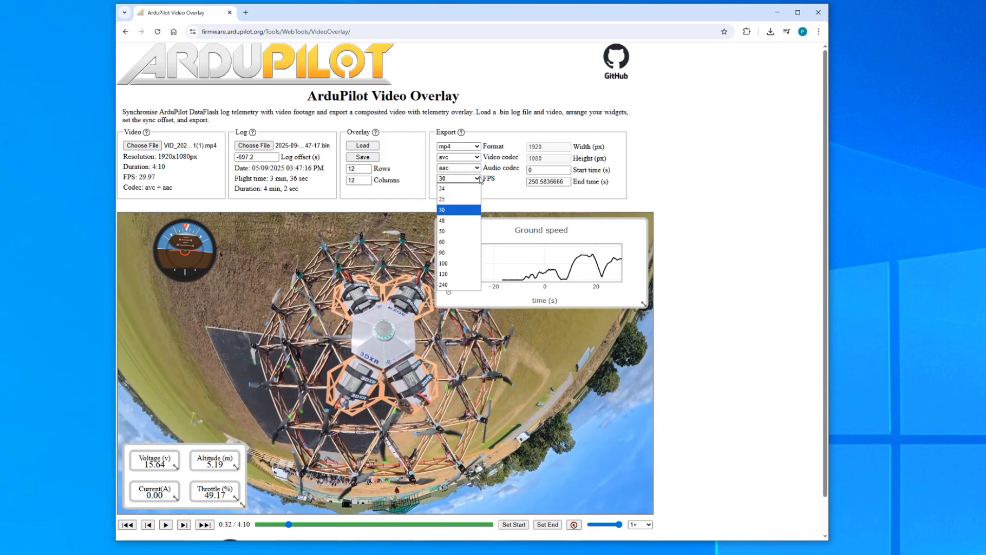
click(480, 179)
drag(155, 178, 144, 178)
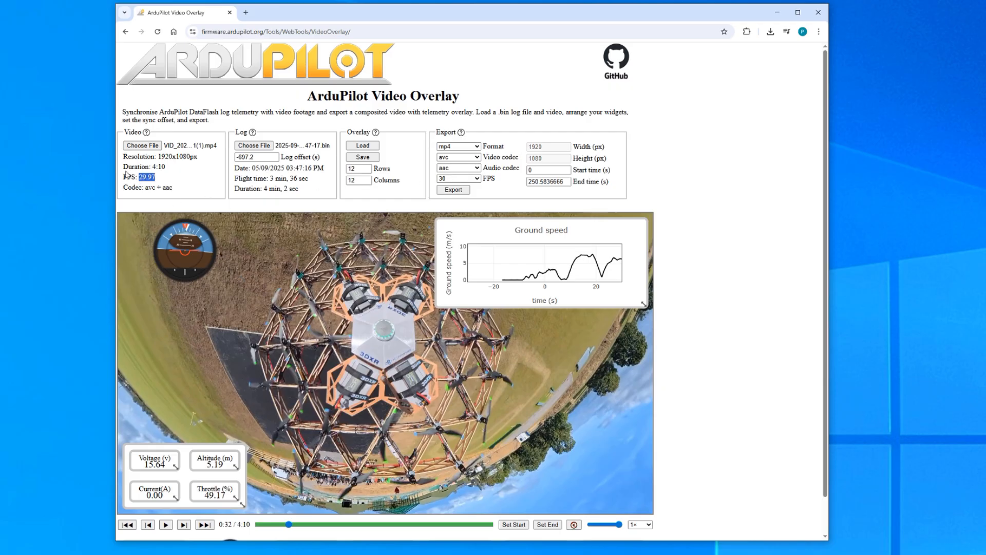
drag(155, 176, 137, 175)
click(477, 180)
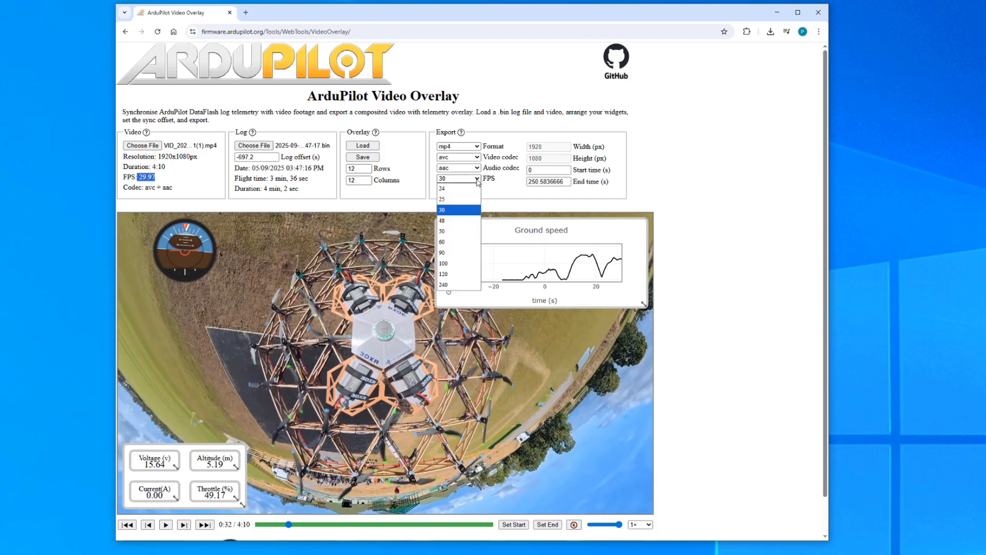
click(462, 213)
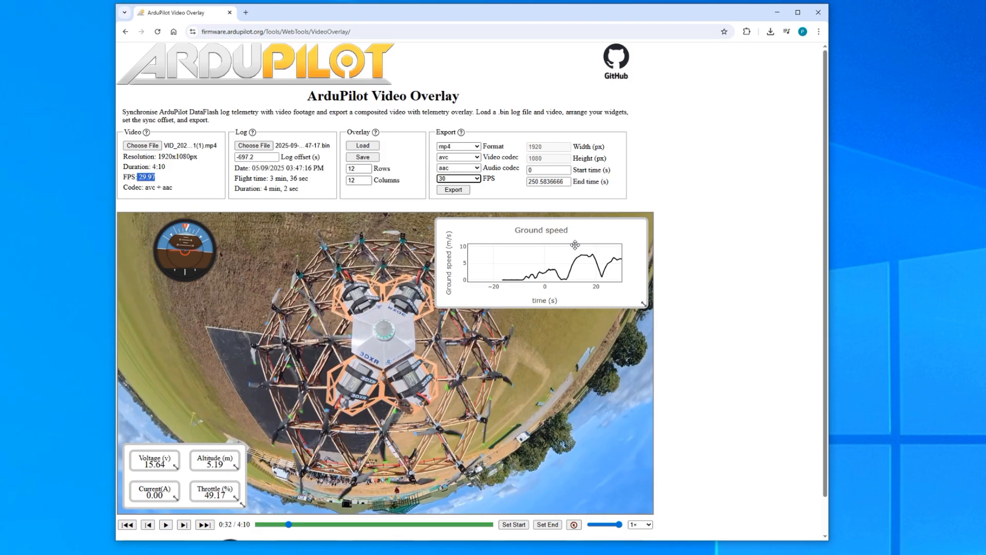
click(492, 196)
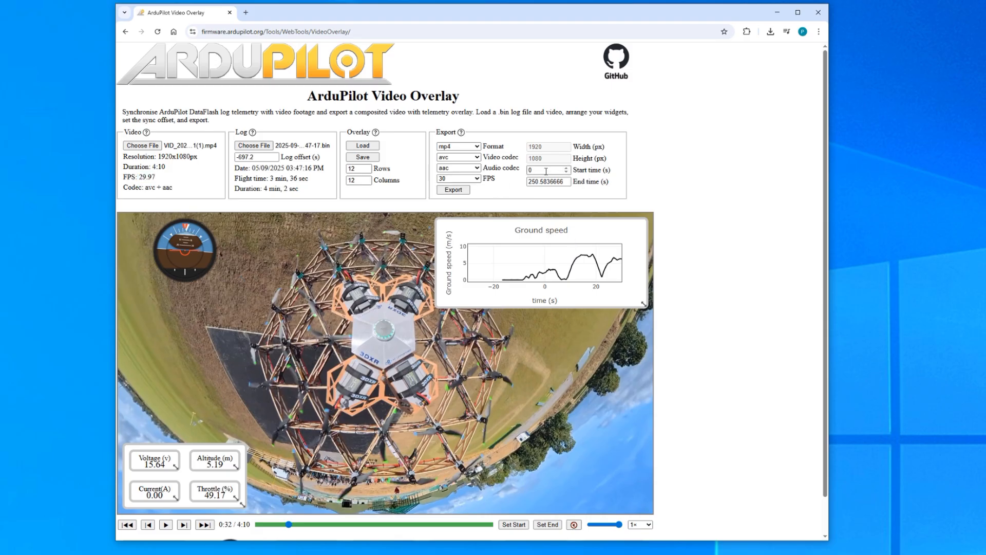
Check the video from 0:07 to about 0:20 to find the moment the propellers start spinning.
click(265, 524)
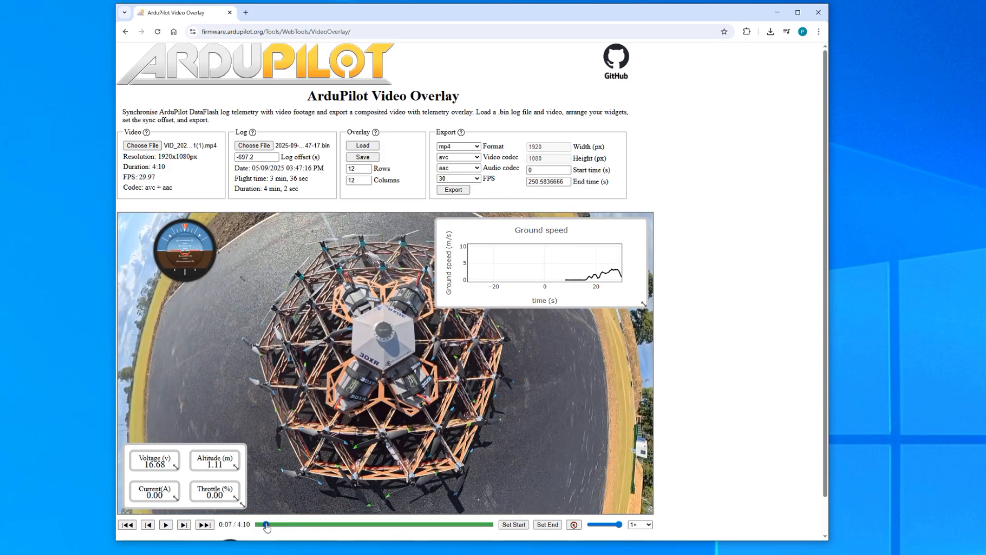
click(165, 525)
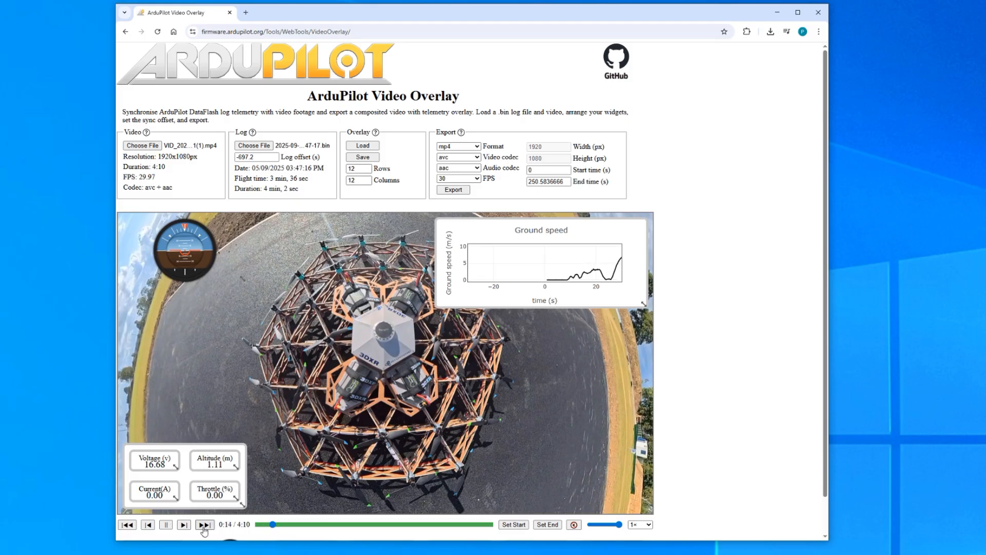
click(167, 526)
click(275, 525)
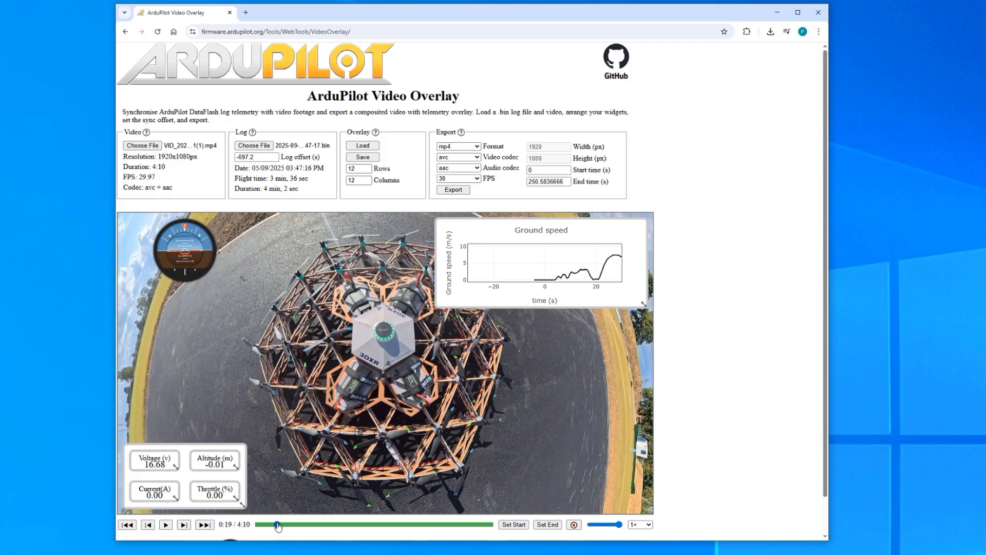
click(165, 525)
click(165, 525)
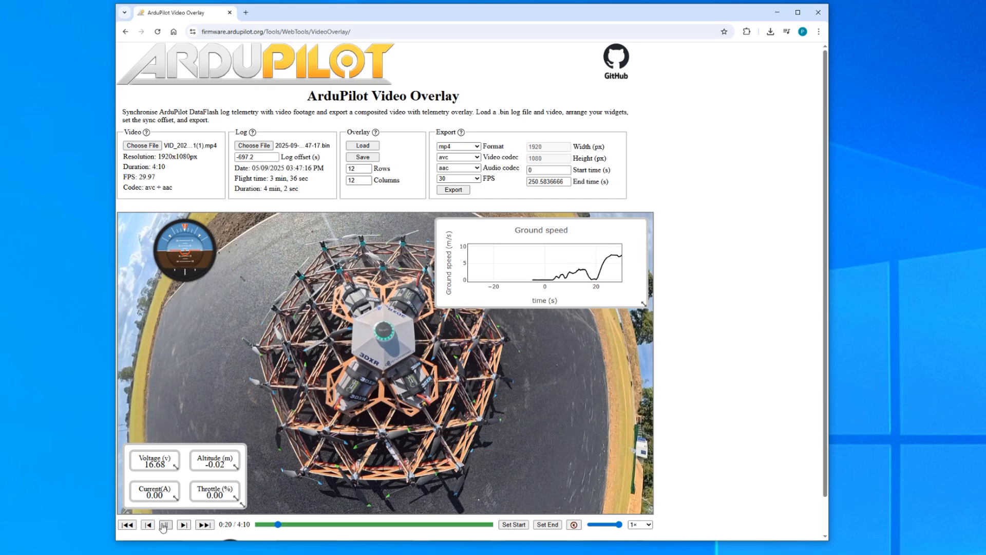
Step the playhead back to about 0:16, before the propellers start, and mark that point as the export start.
click(148, 525)
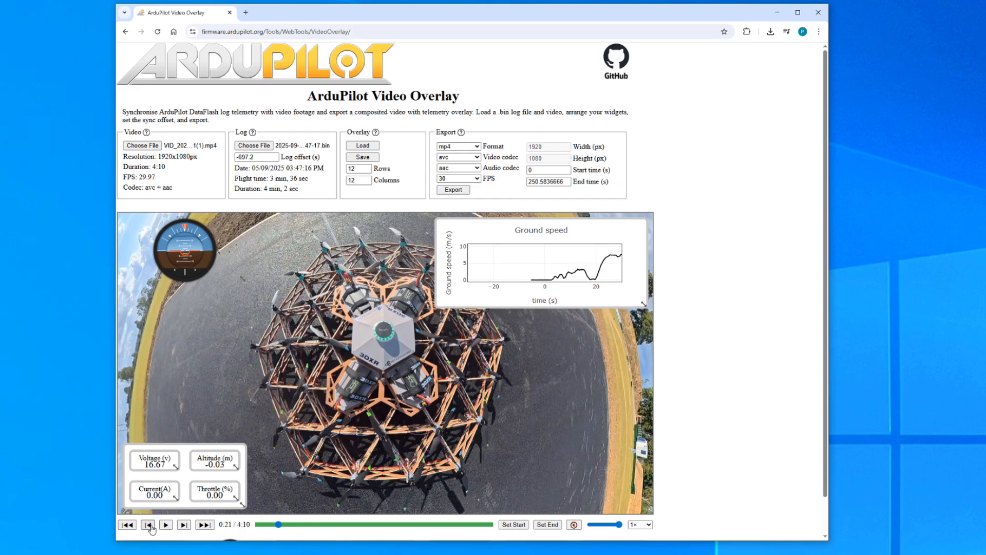
click(148, 524)
click(149, 525)
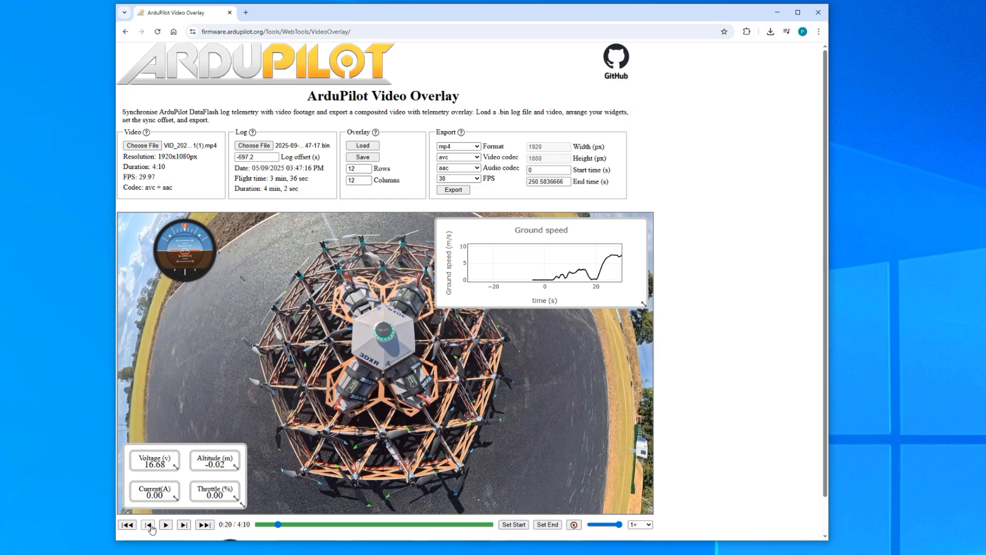
click(150, 526)
click(151, 526)
click(150, 527)
click(151, 527)
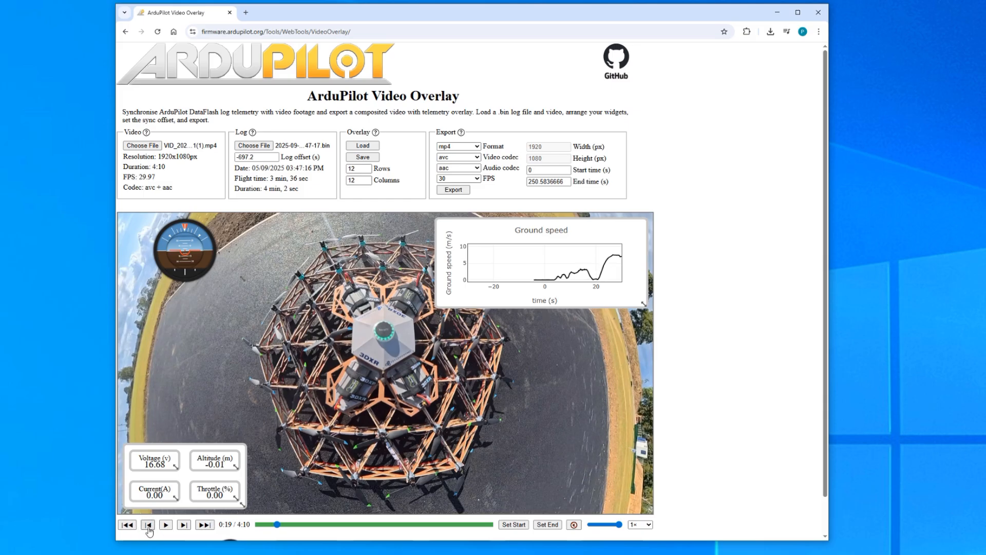
click(149, 526)
click(149, 526)
click(148, 525)
click(149, 527)
drag(275, 525, 273, 525)
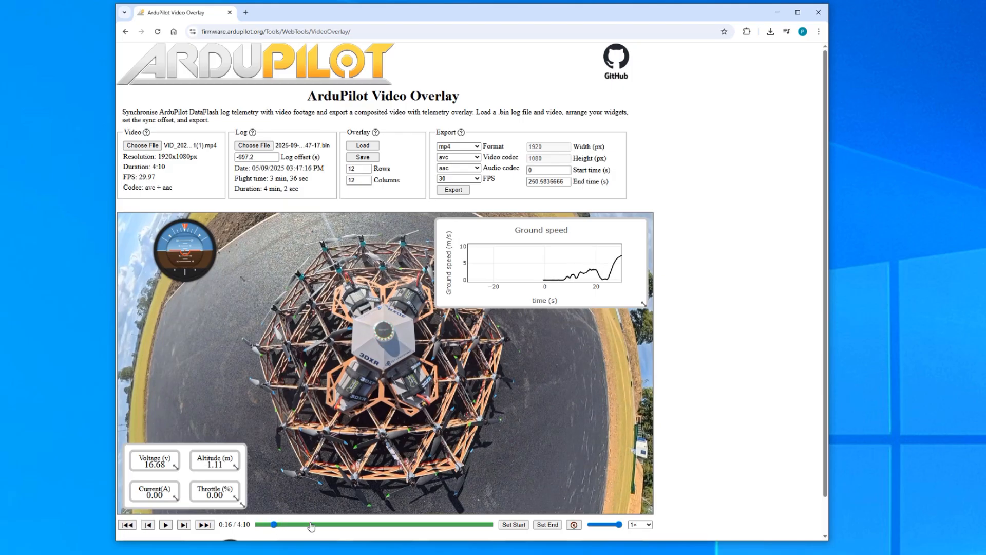
click(513, 524)
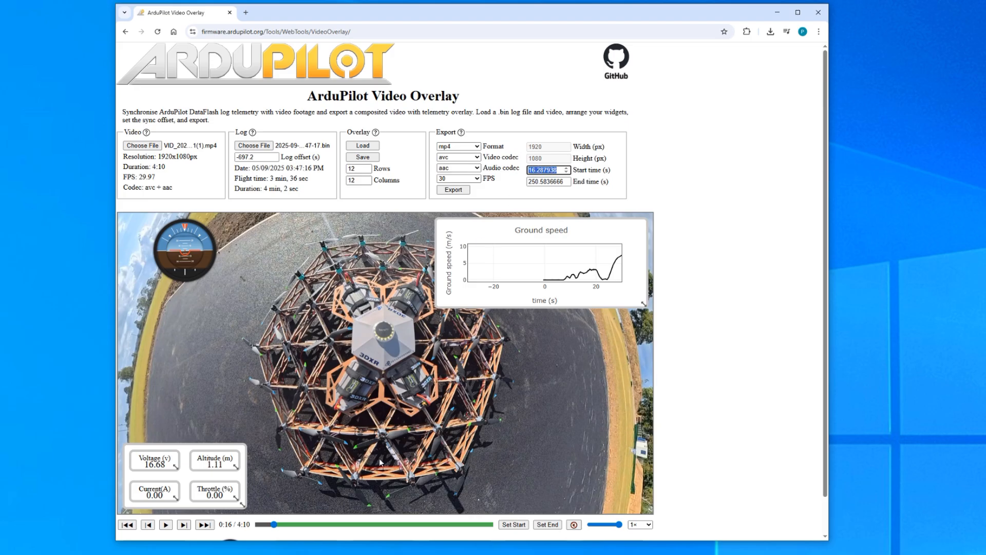
Mark the export end at 4:05 in the video and return the playhead to 1:01.
click(458, 525)
drag(459, 525, 487, 525)
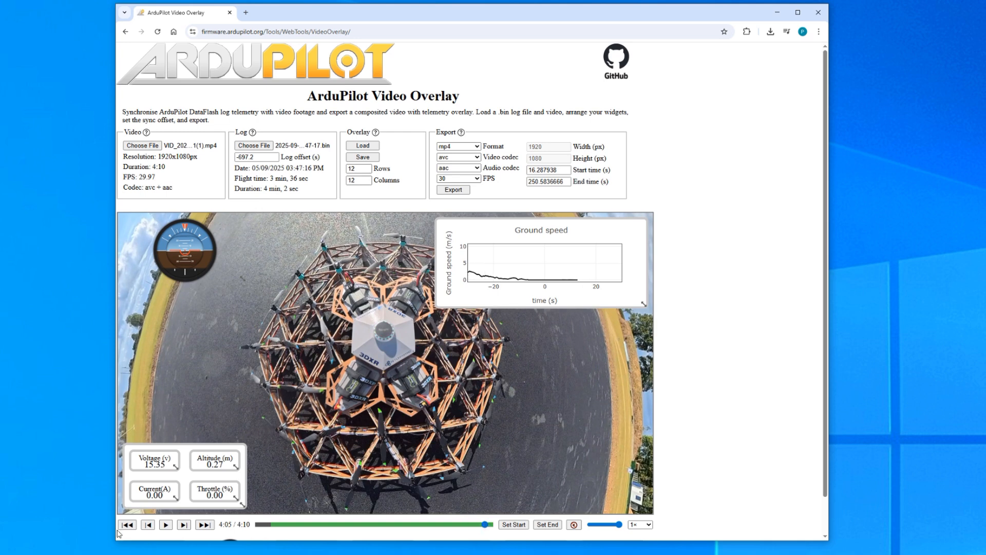
click(546, 525)
drag(487, 528, 278, 528)
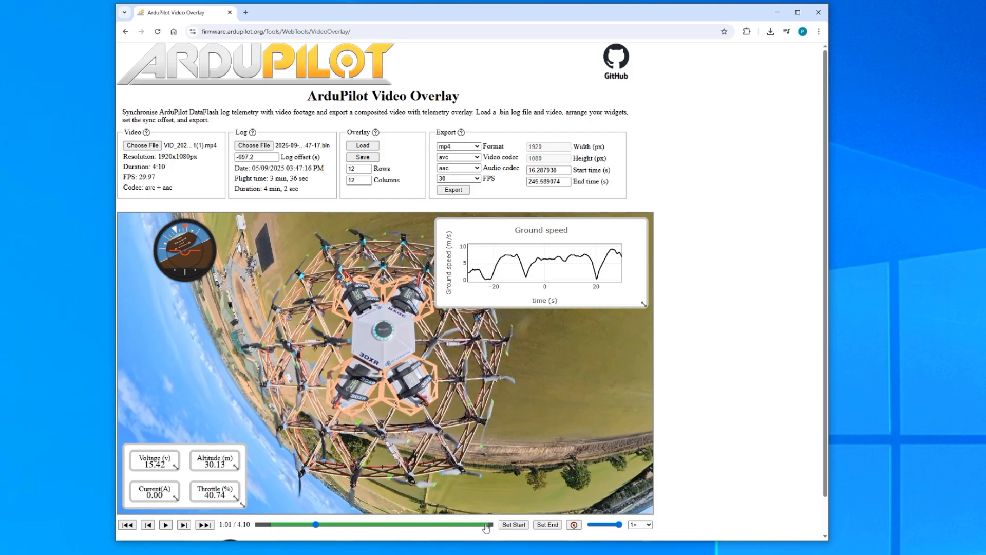
Try adding a second Graph widget below the ground speed plot, and delete it along with the extra Attitude gauge.
scroll(714, 387, down, 1)
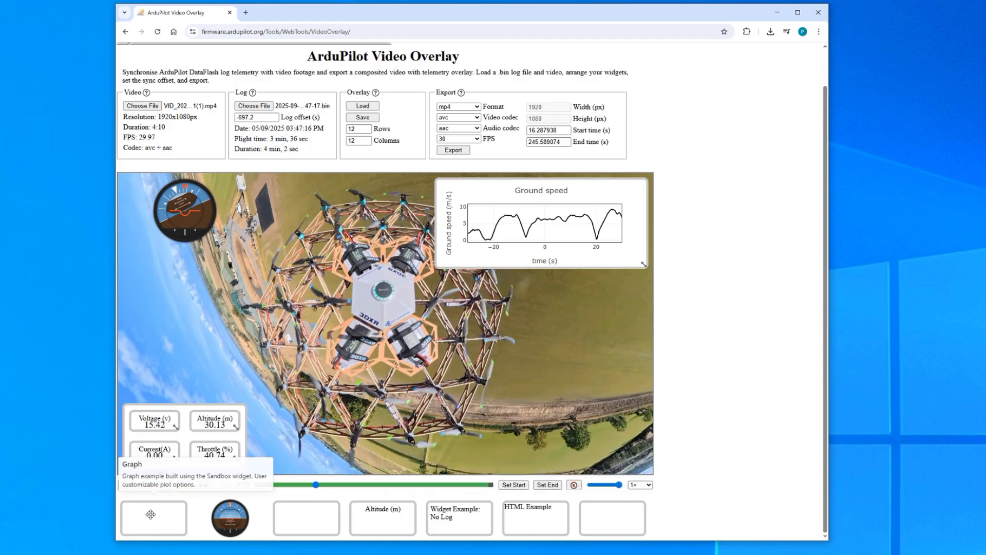
drag(151, 518, 642, 382)
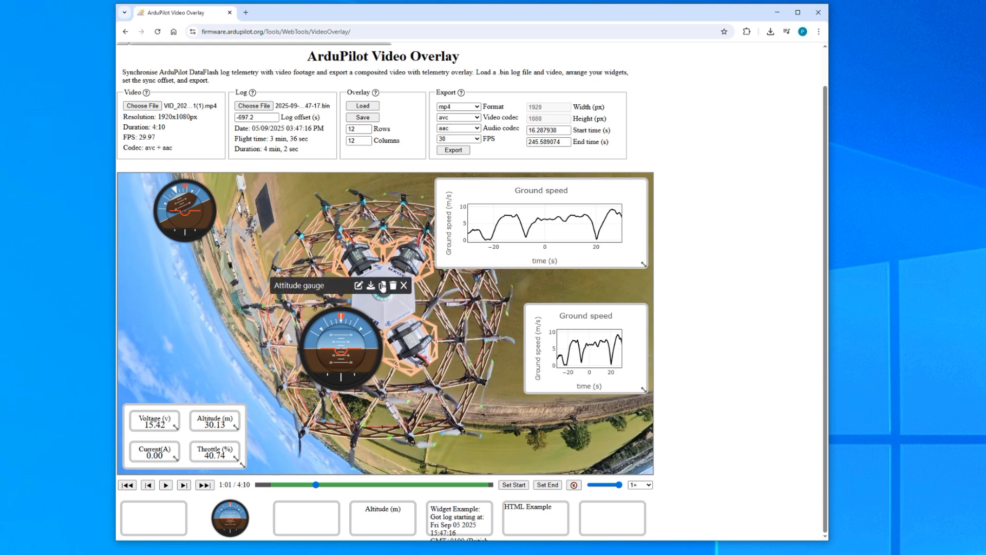
click(393, 285)
click(562, 308)
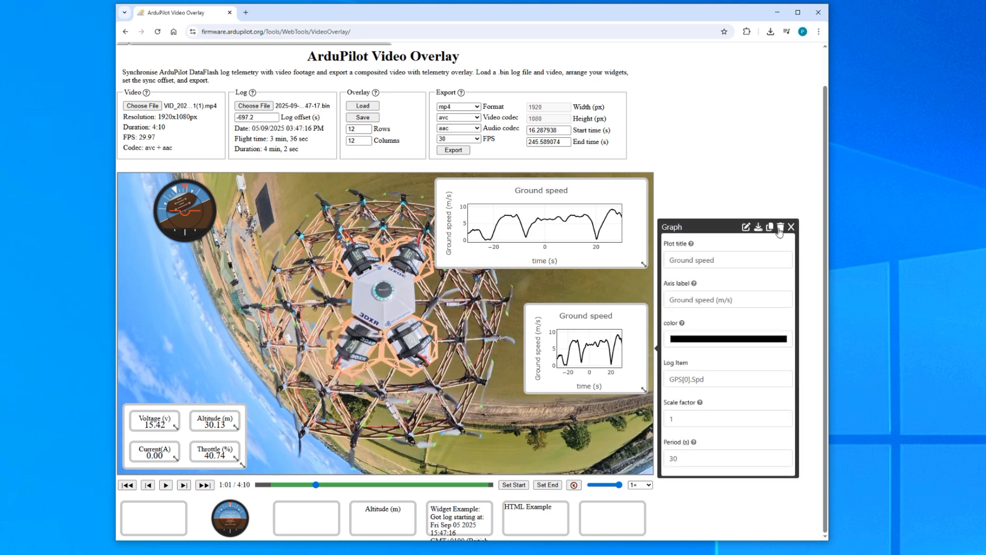
click(776, 231)
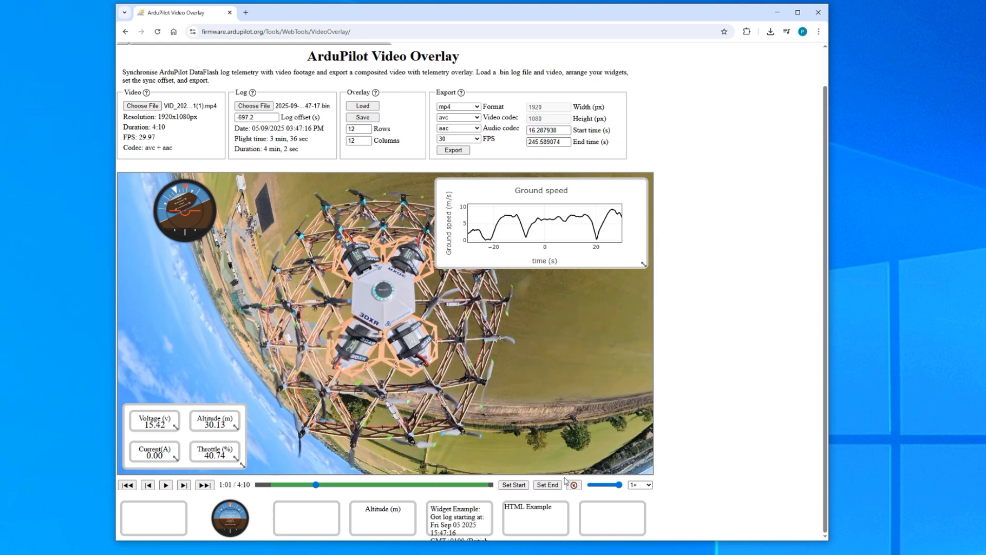
Change the plot title of the Ground speed graph to "Speed".
click(453, 261)
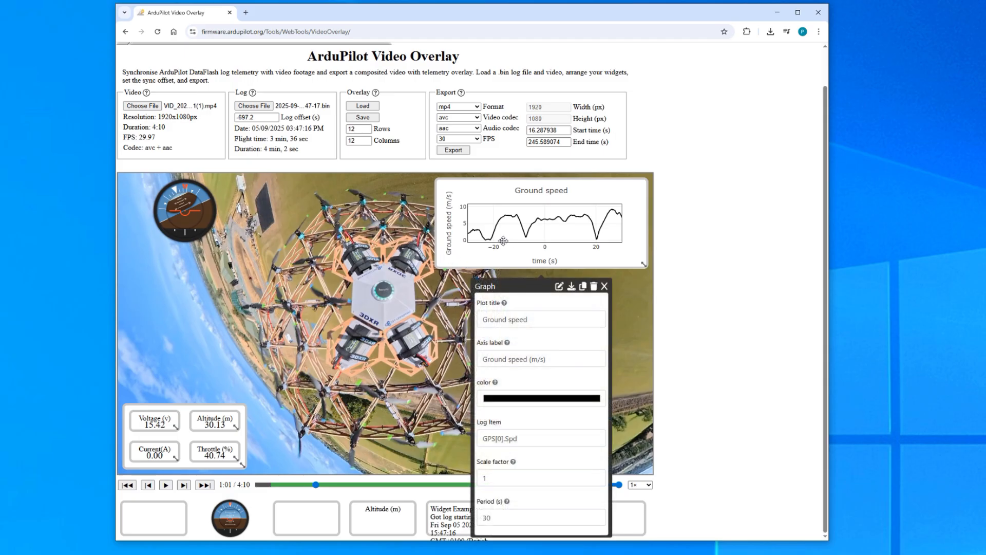
double_click(517, 319)
click(500, 320)
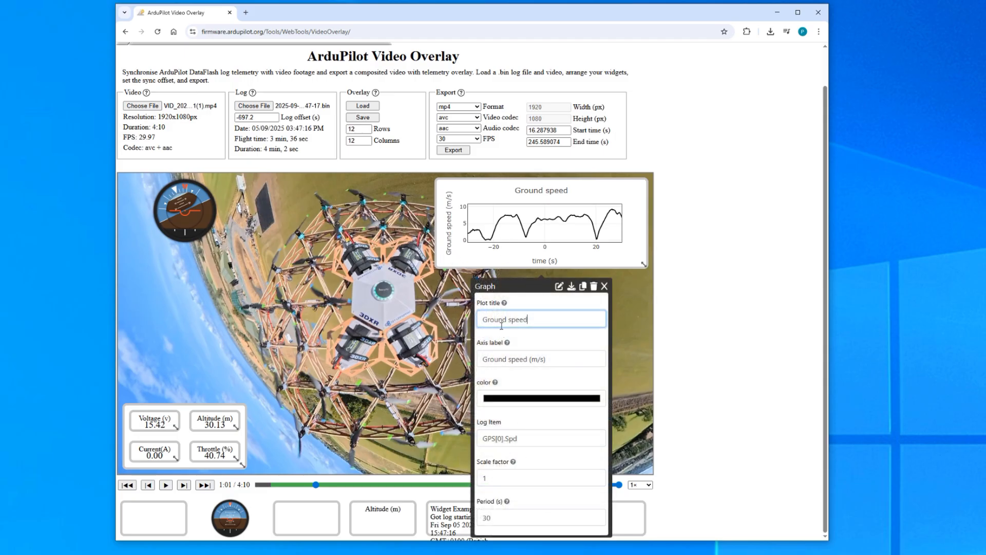
double_click(494, 319)
double_click(517, 319)
double_click(494, 321)
key(End)
key(Delete)
key(Delete)
key(Delete)
key(Delete)
key(Delete)
key(Delete)
key(Delete)
key(Delete)
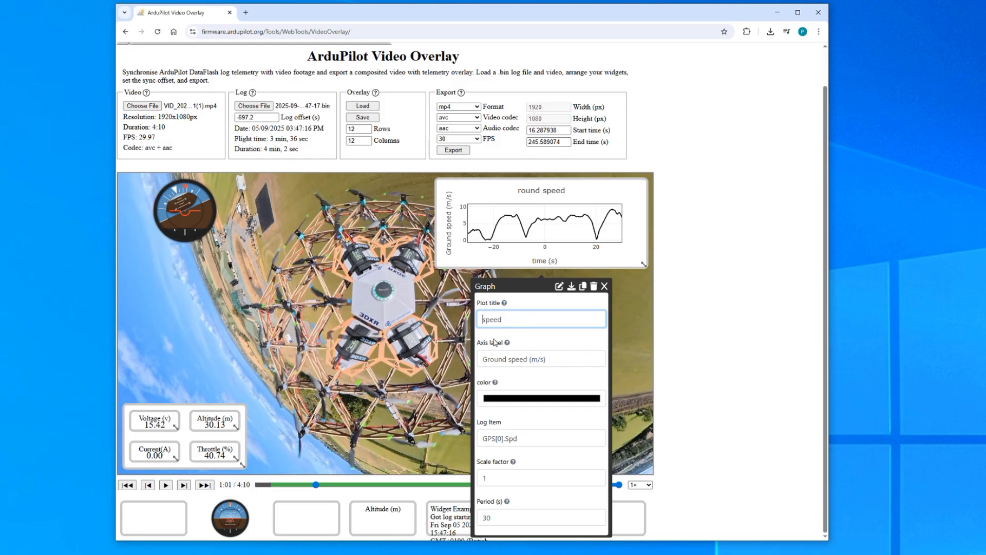
text(S)
Set the Speed graph's line color to bright red.
click(511, 394)
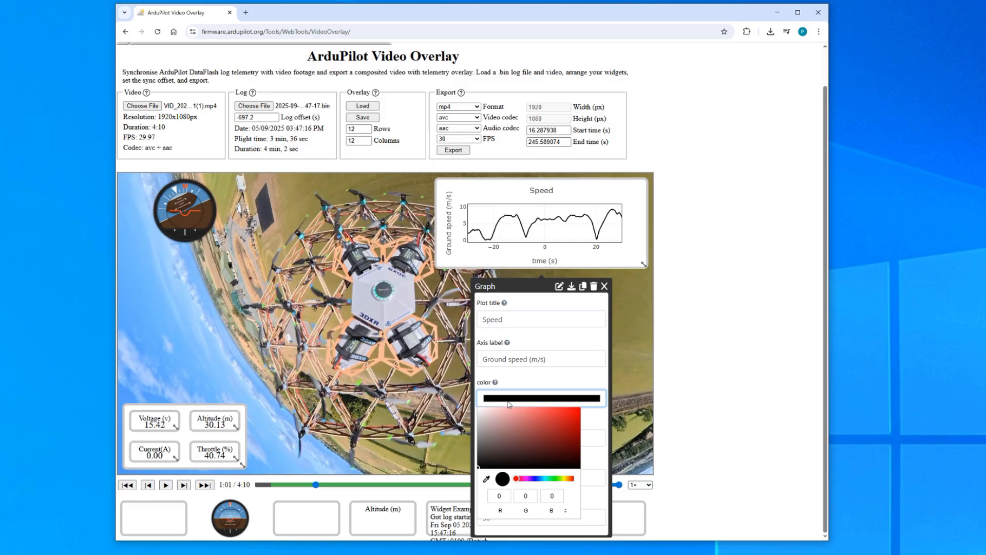
click(580, 408)
click(608, 375)
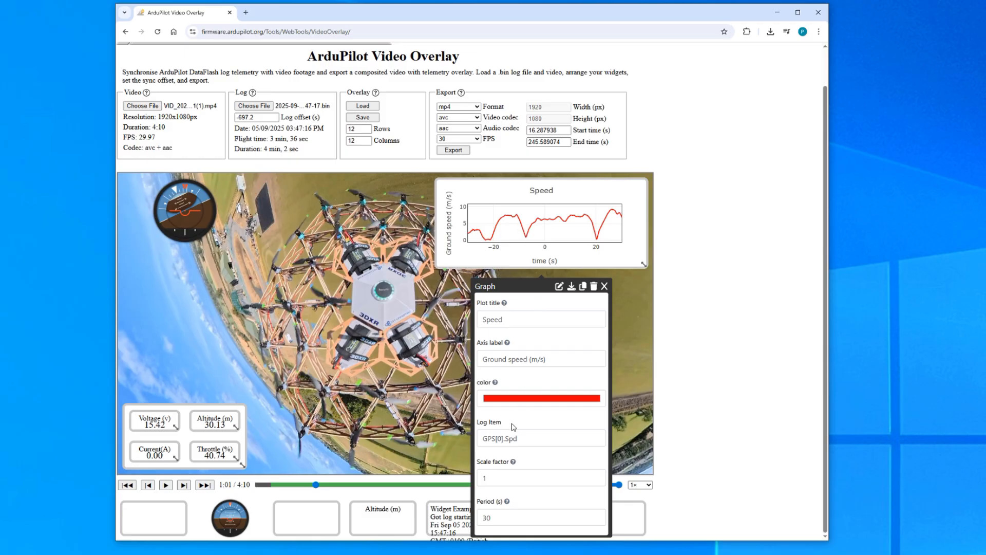
Examine which log item feeds the Speed graph and close the widget's settings.
drag(522, 438, 496, 438)
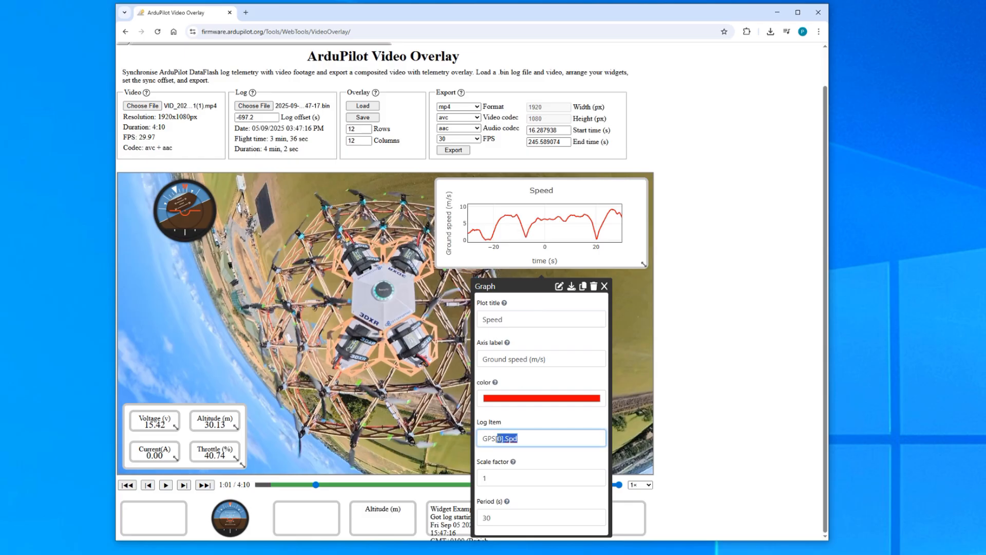
click(481, 440)
mouse_move(484, 438)
mouse_down()
mouse_move(527, 440)
mouse_move(483, 441)
mouse_up()
drag(523, 438, 483, 439)
click(486, 439)
double_click(511, 439)
click(391, 439)
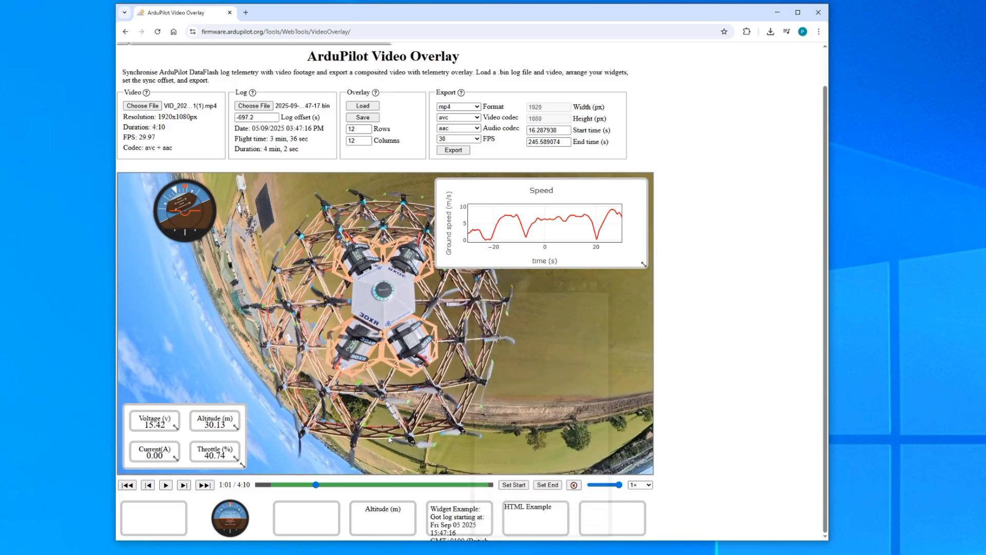
Review the log item and scale factor of the Throttle (%) value widget, and close its settings.
click(211, 452)
double_click(194, 376)
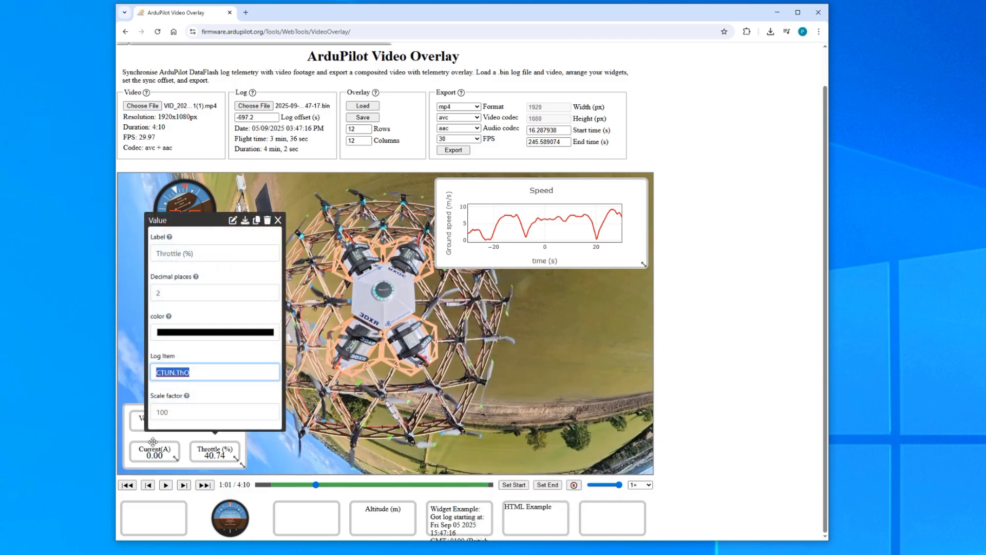
double_click(180, 372)
triple_click(195, 372)
click(209, 409)
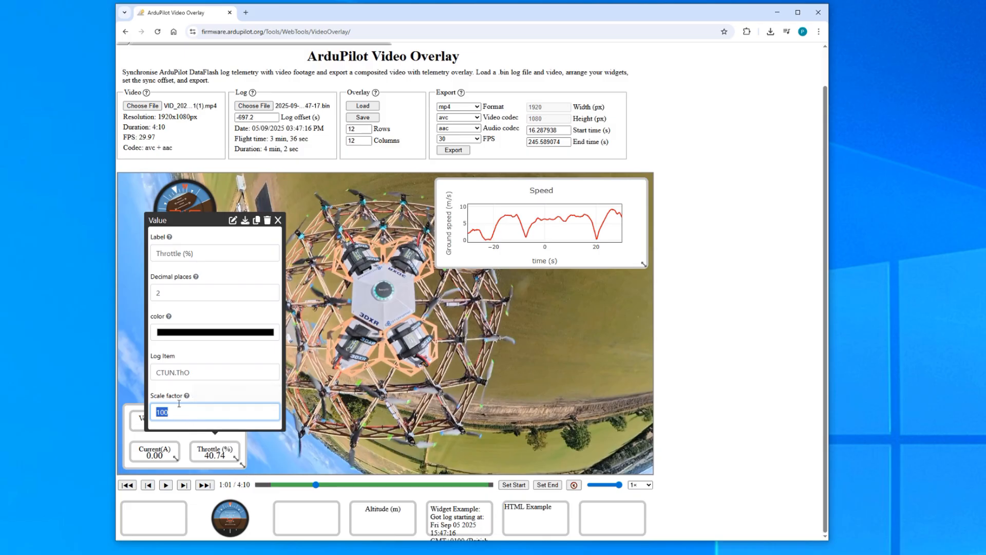
click(279, 222)
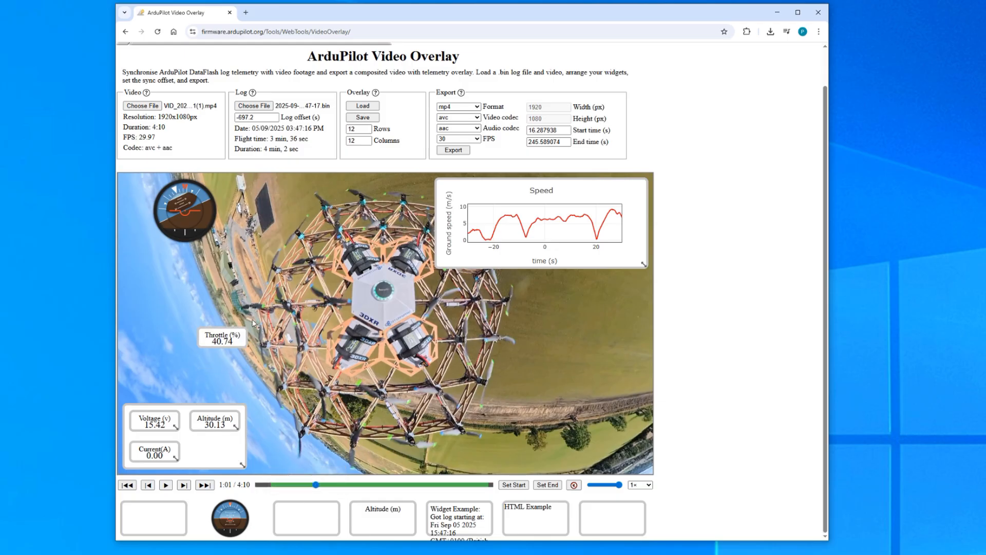
Enlarge the subgrid holding the Voltage, Altitude, Current and Throttle values in both width and height.
mouse_move(242, 435)
mouse_down()
mouse_move(250, 446)
mouse_move(243, 437)
mouse_up()
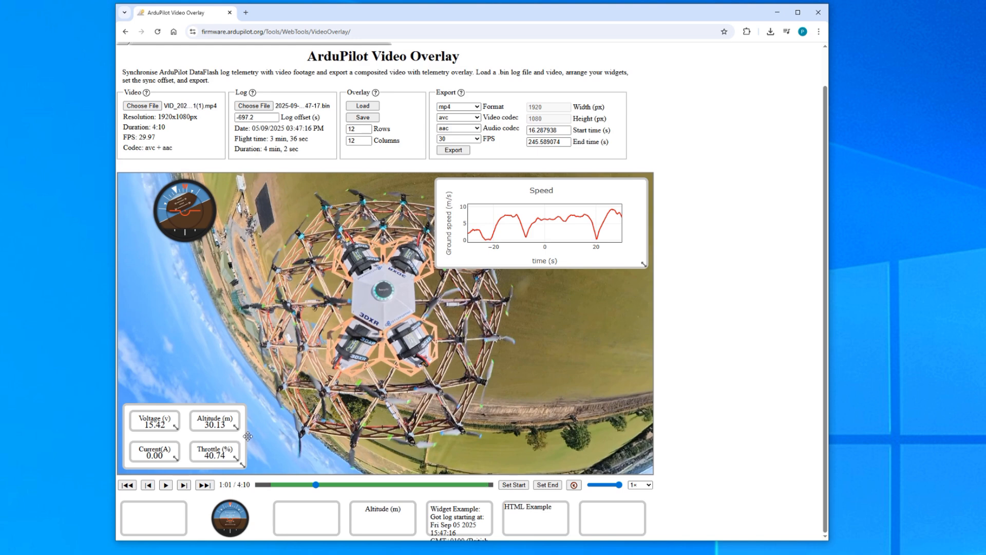
drag(245, 450, 275, 438)
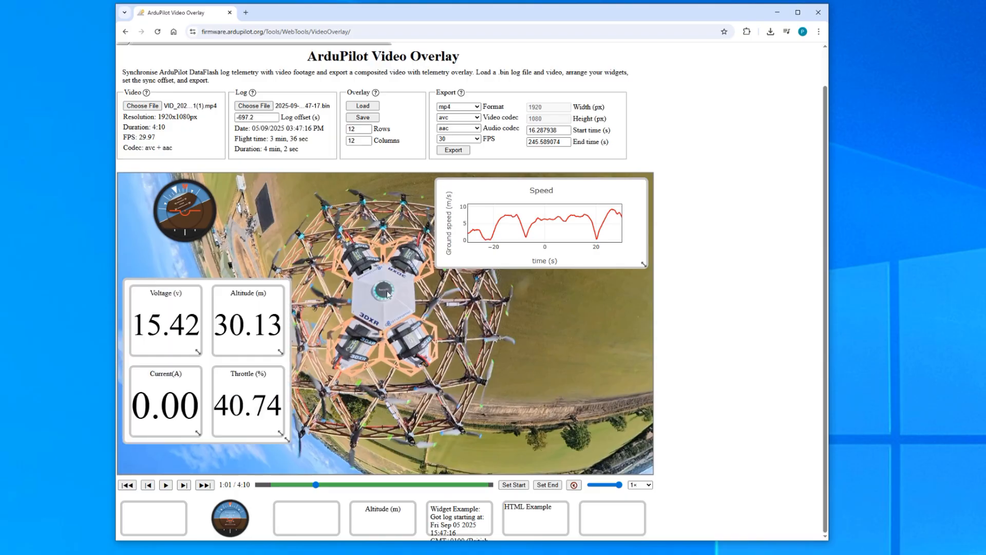
Take the Current(A) widget out of the subgrid and delete it, and shift the subgrid slightly upward on the overlay.
drag(183, 406, 439, 386)
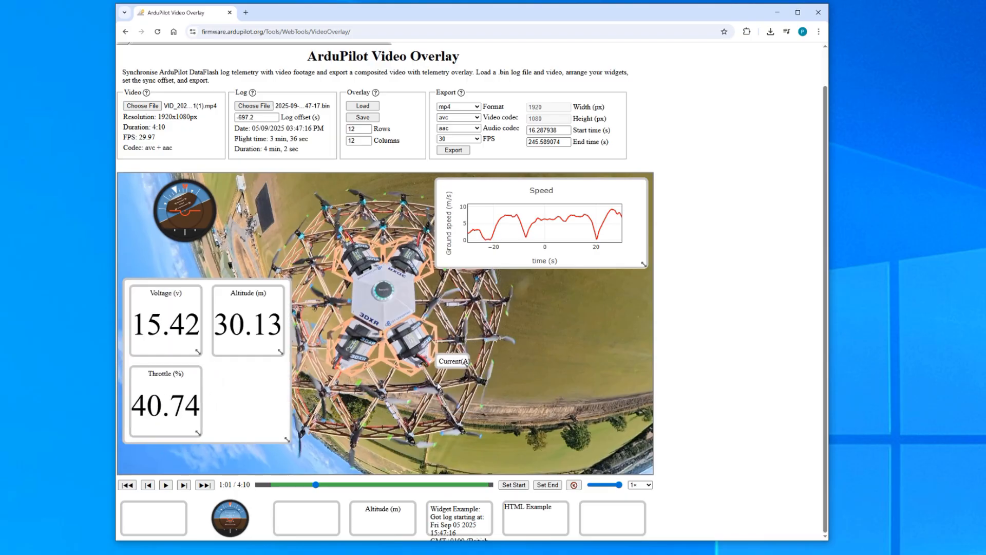
right_click(457, 354)
click(503, 135)
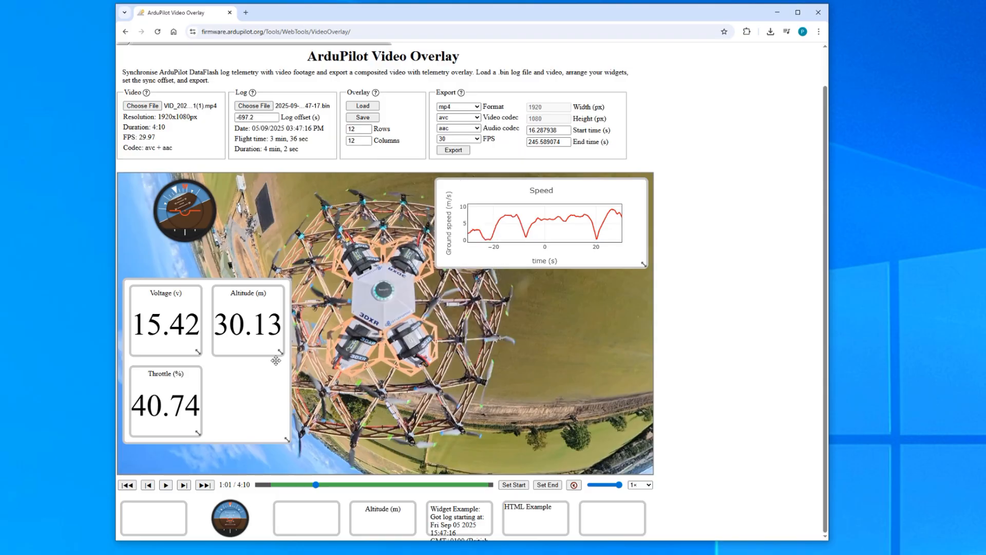
drag(279, 429, 270, 396)
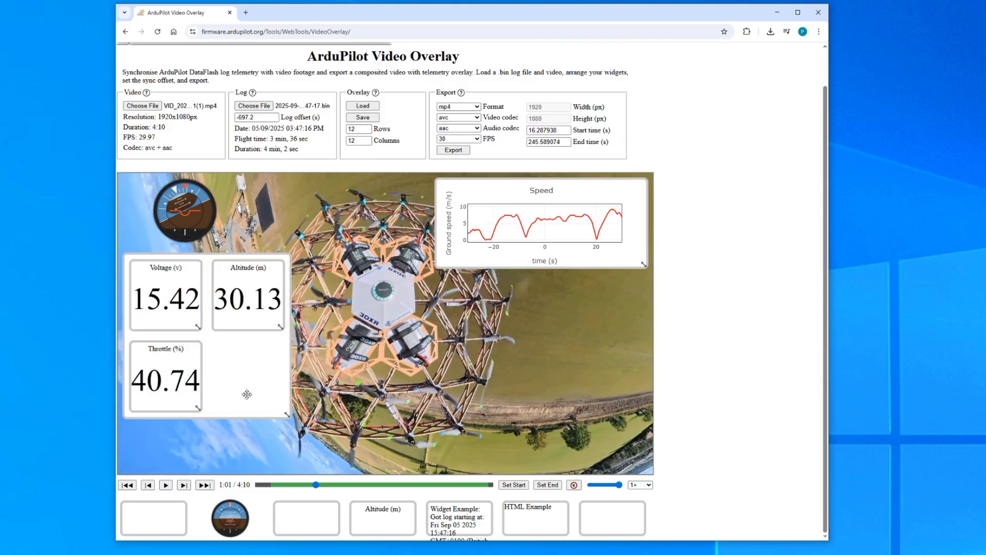
Set the telemetry subgrid's layout to 3 rows and 1 column.
right_click(247, 394)
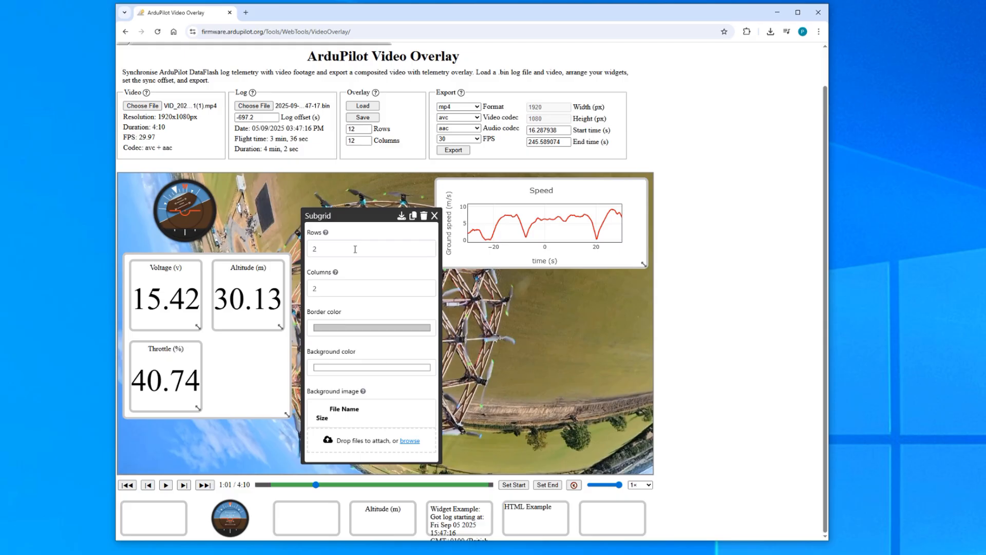
click(328, 290)
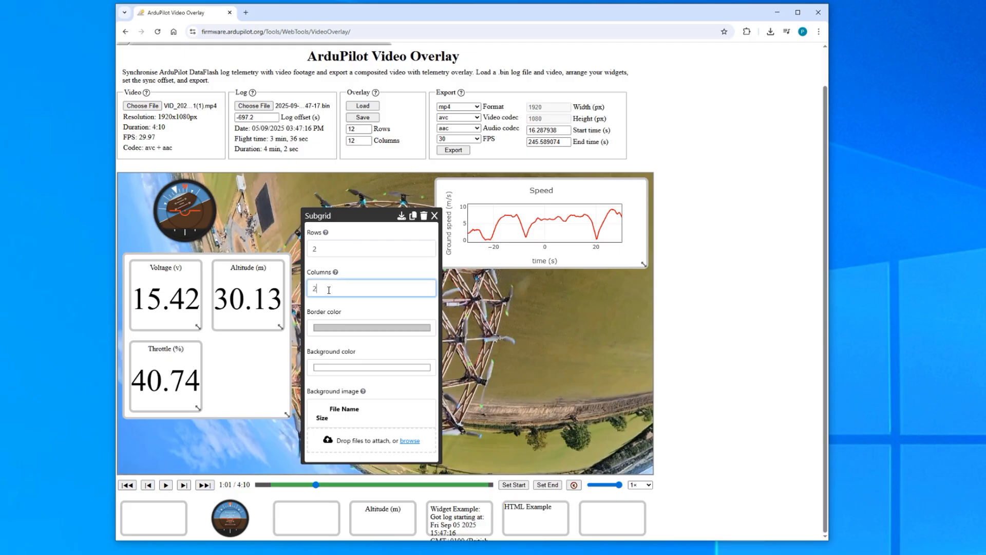
click(335, 246)
drag(322, 284, 309, 281)
click(320, 252)
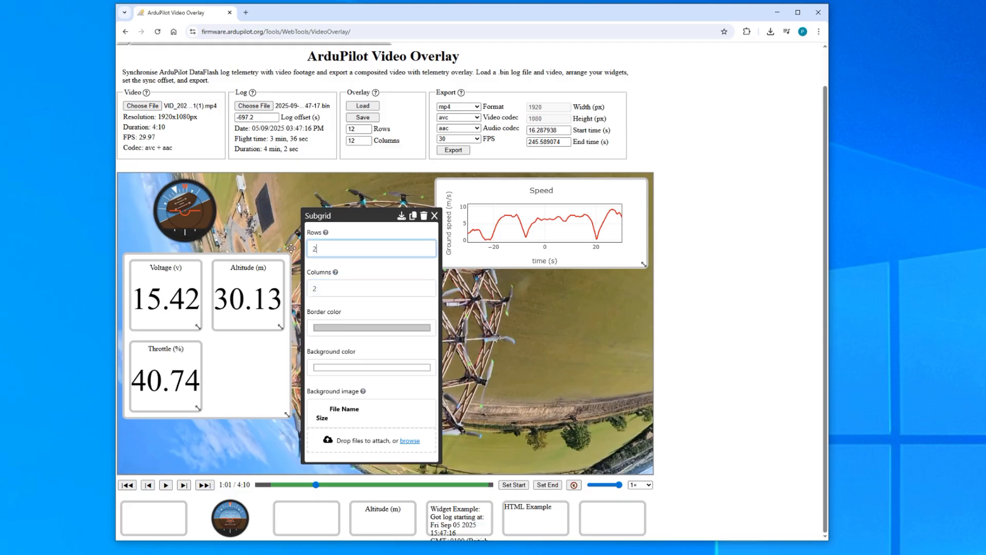
text(3)
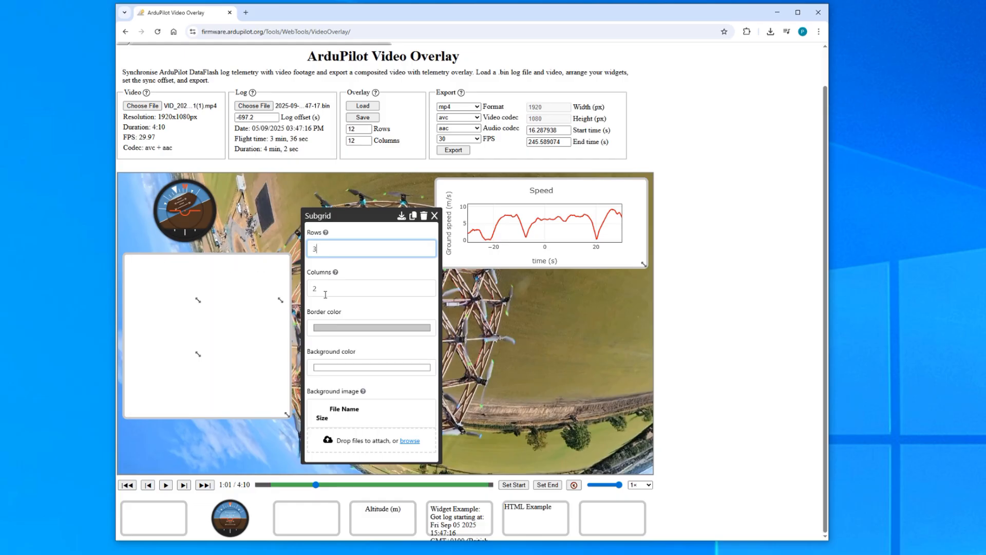
double_click(324, 291)
text(1)
click(377, 278)
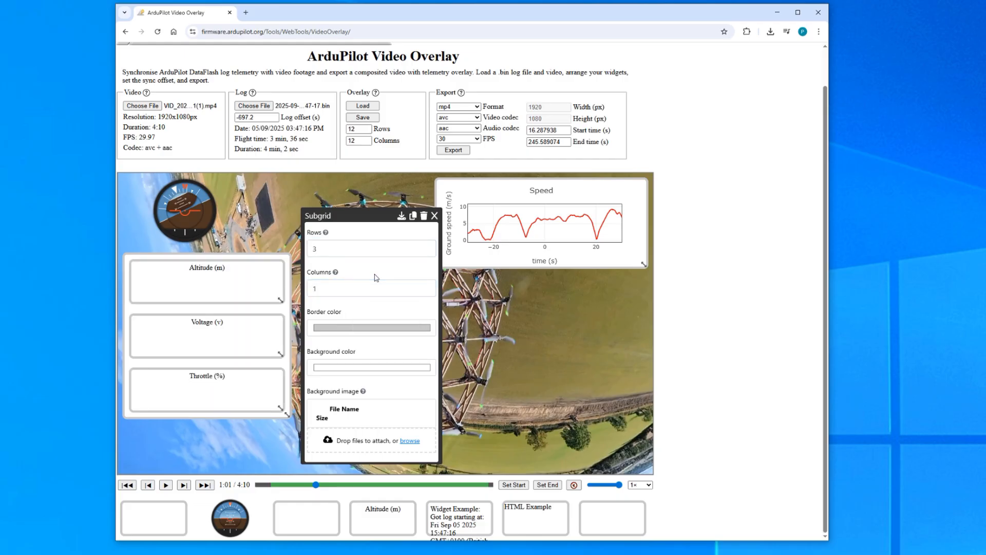
Shrink the telemetry subgrid to a compact size and step through video frames to refresh its Altitude, Voltage and Throttle values.
click(434, 215)
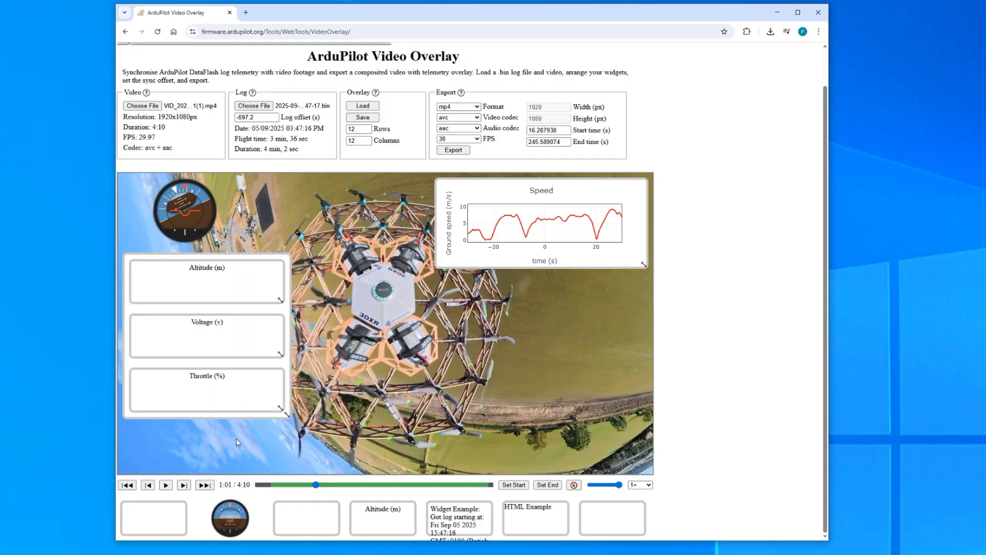
drag(285, 415, 198, 340)
click(184, 485)
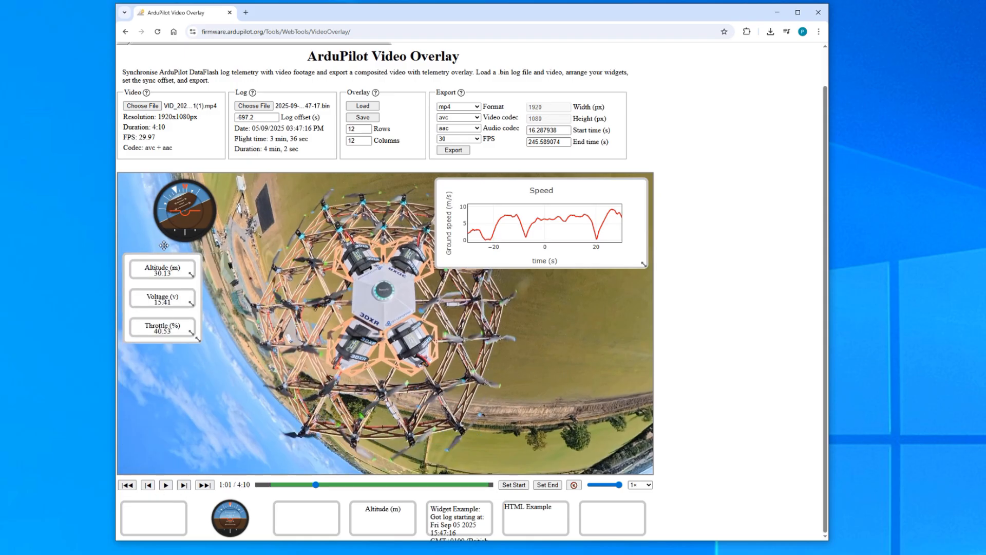
click(184, 487)
click(148, 487)
click(166, 484)
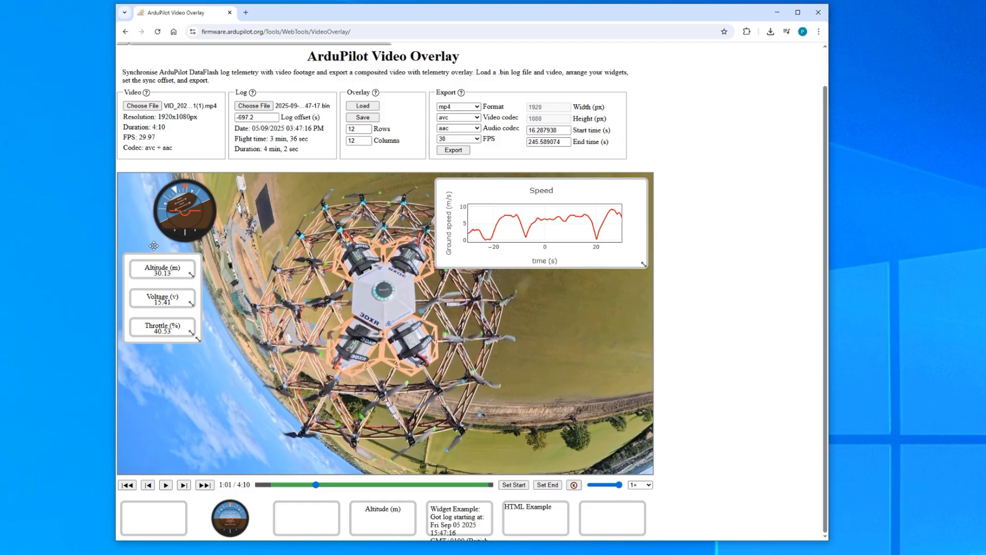
click(185, 486)
click(185, 486)
click(185, 486)
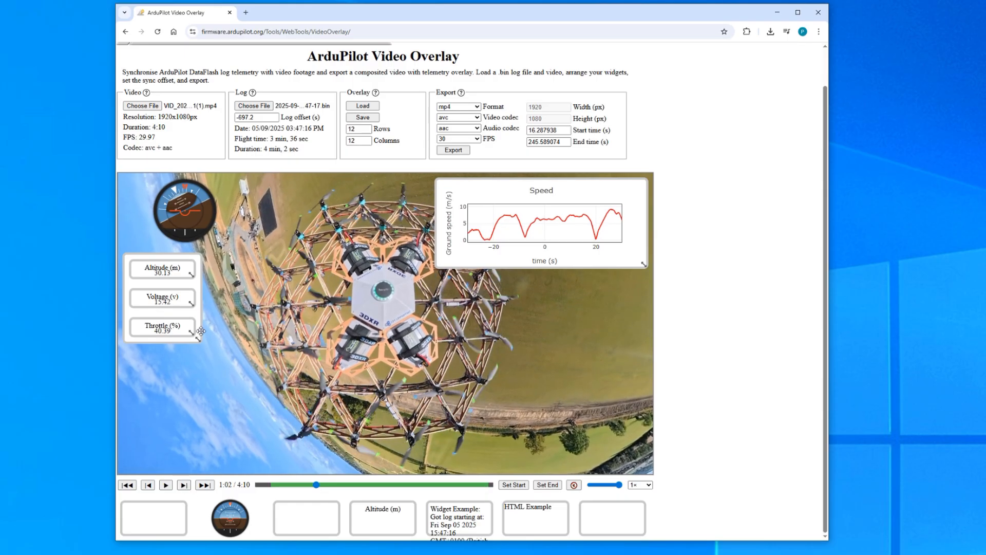
Move the telemetry subgrid to the lower-left corner of the video overlay and shrink the attitude indicator above it.
drag(201, 308, 205, 434)
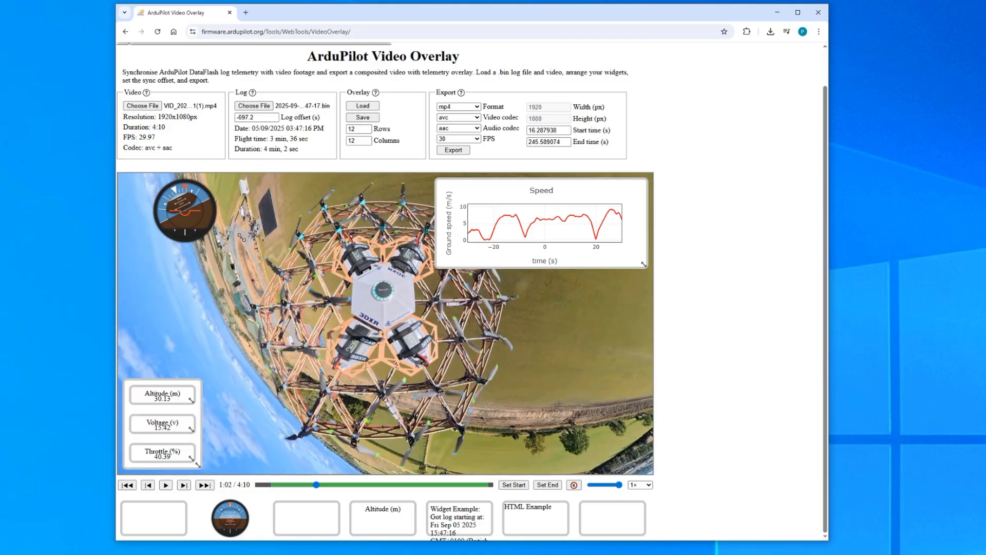
drag(241, 238, 186, 223)
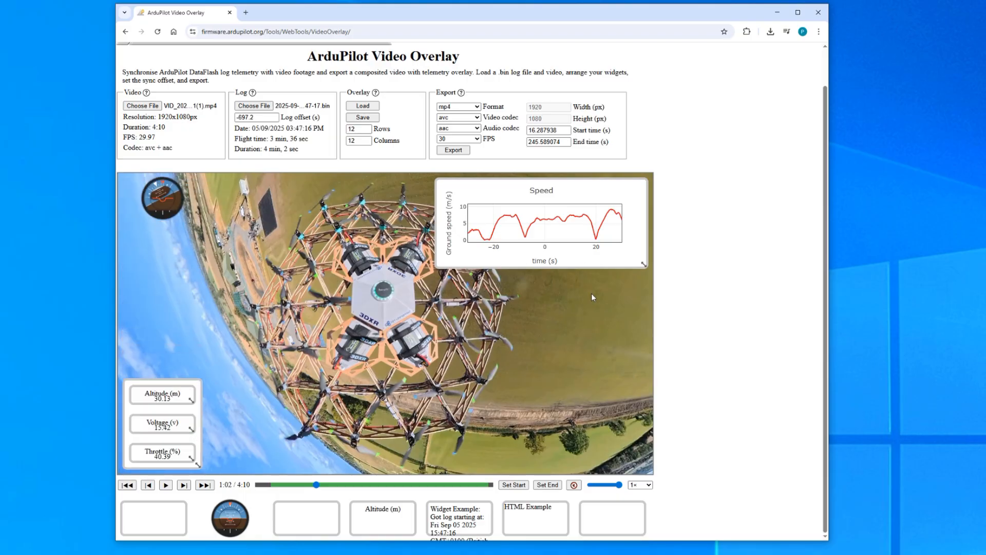
Narrow the Speed graph widget and set its Period (s) to 10.
drag(643, 265, 612, 251)
click(613, 251)
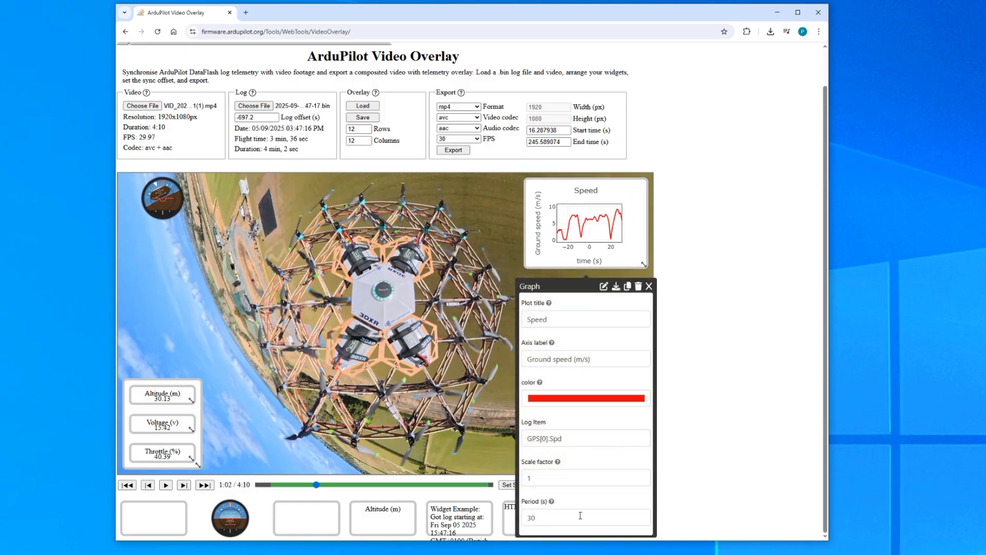
double_click(538, 517)
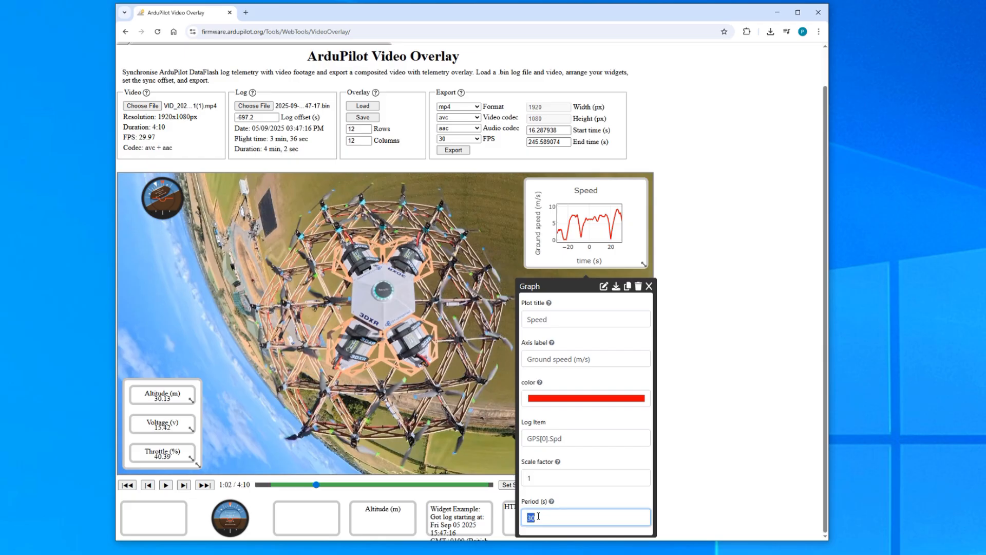
text(10)
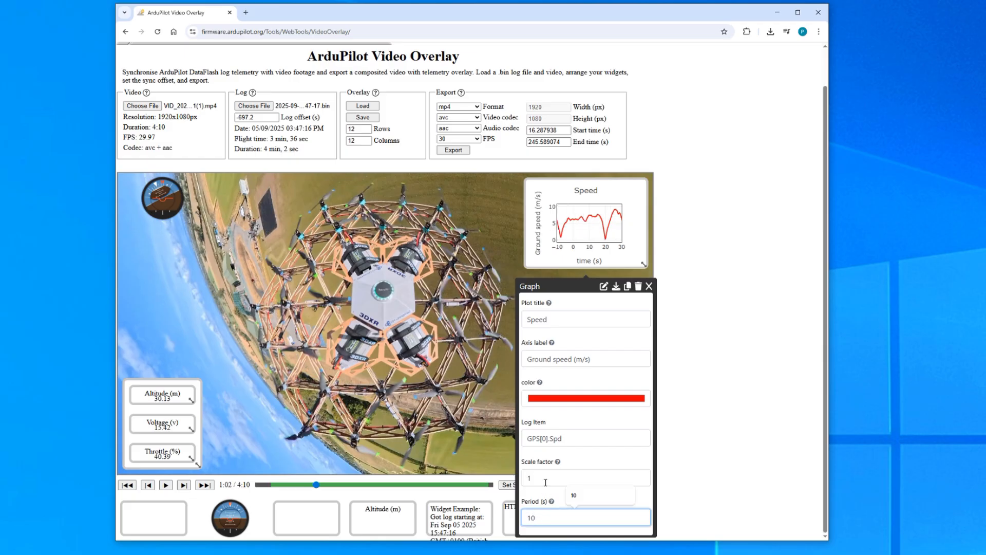
click(545, 478)
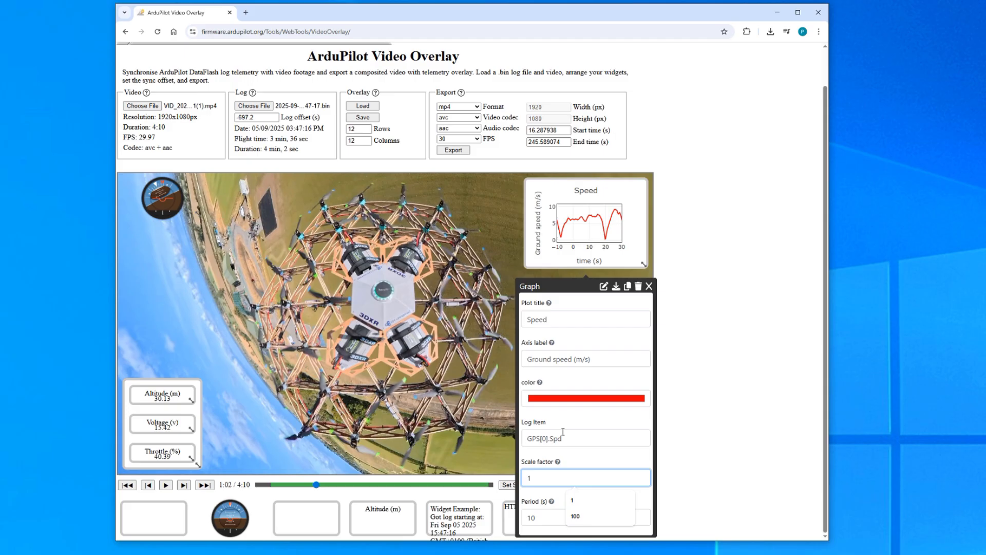
click(530, 497)
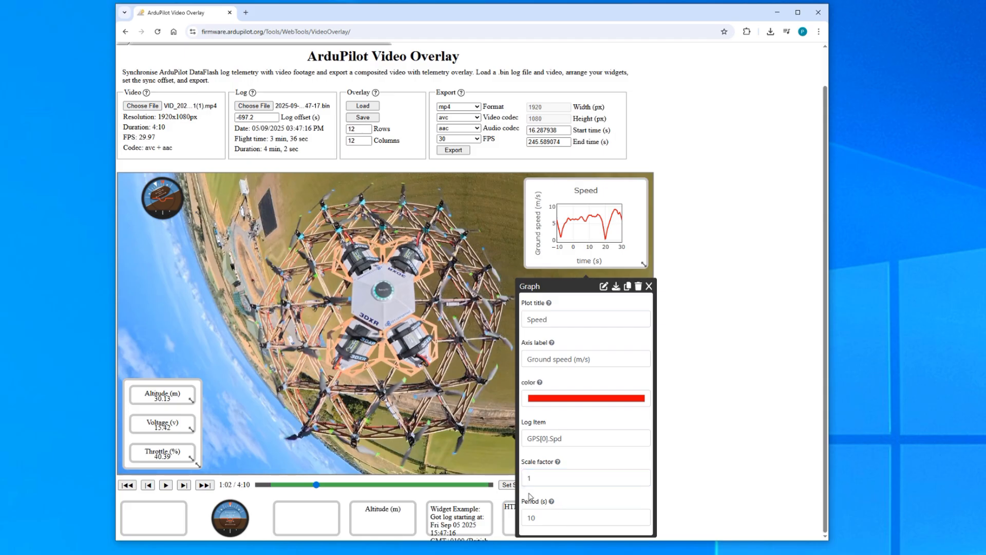
click(649, 286)
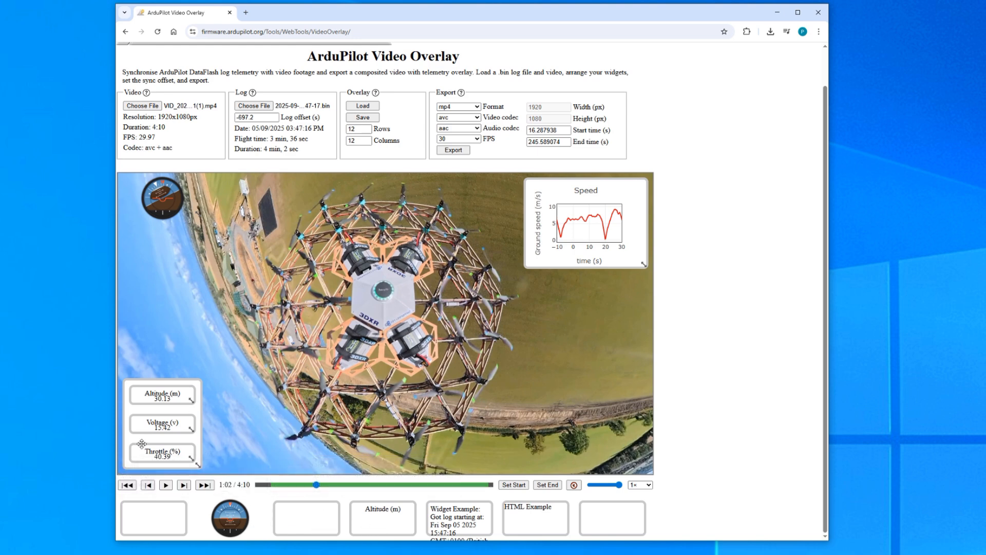
Add the Widget Example and the HTML Example widgets side by side on the video overlay.
drag(436, 499, 359, 313)
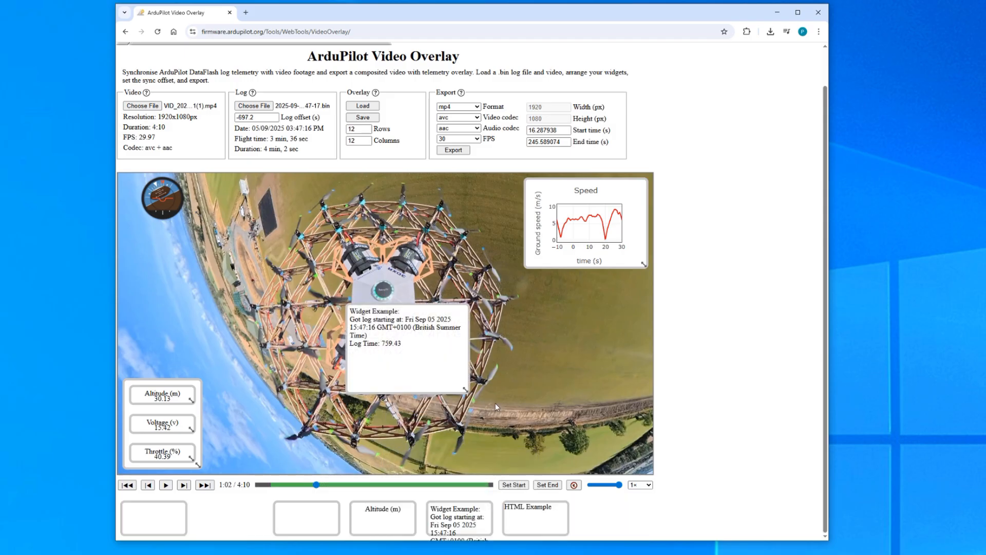
drag(441, 377, 360, 398)
drag(535, 514, 554, 391)
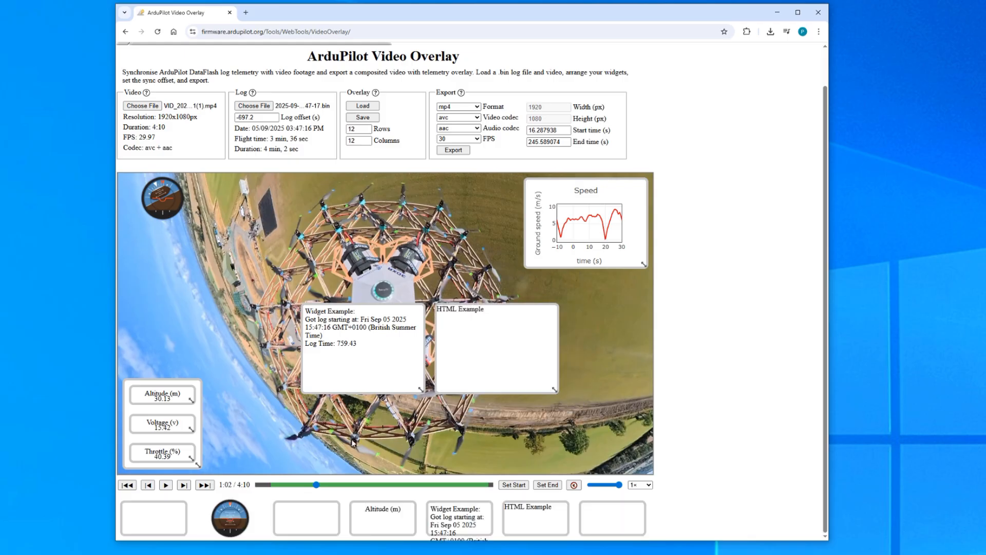
Open the Widget Example sandbox in the widget editor and examine its initialization, load and runtime script.
click(376, 343)
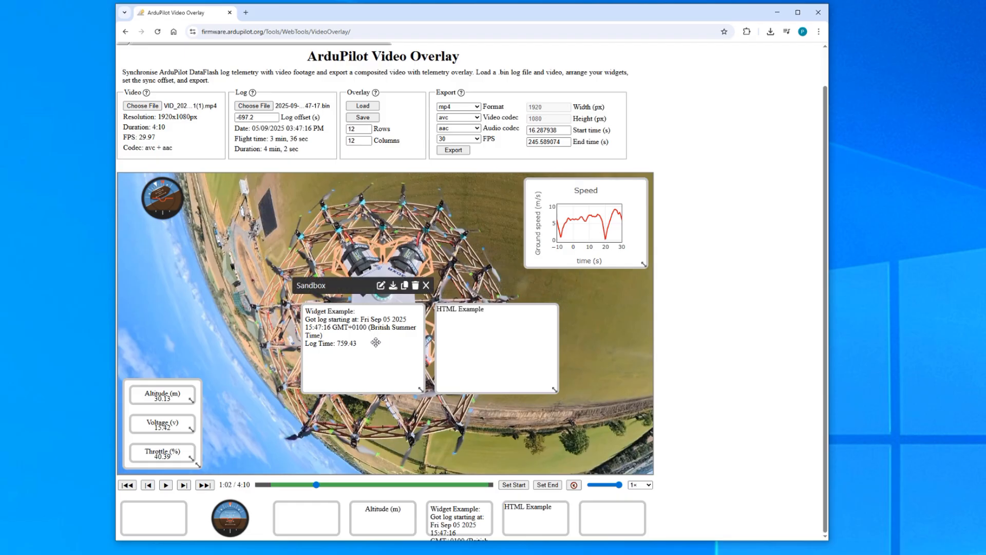
click(380, 287)
drag(506, 262, 501, 86)
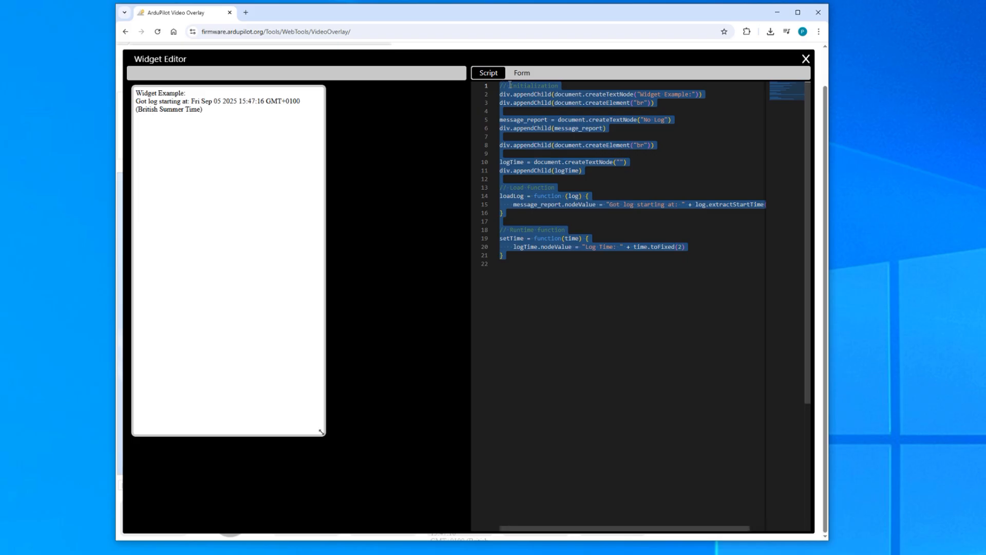
click(536, 304)
Try adding a Text Field component to the Widget Example's form, discard it and close the widget editor.
click(522, 75)
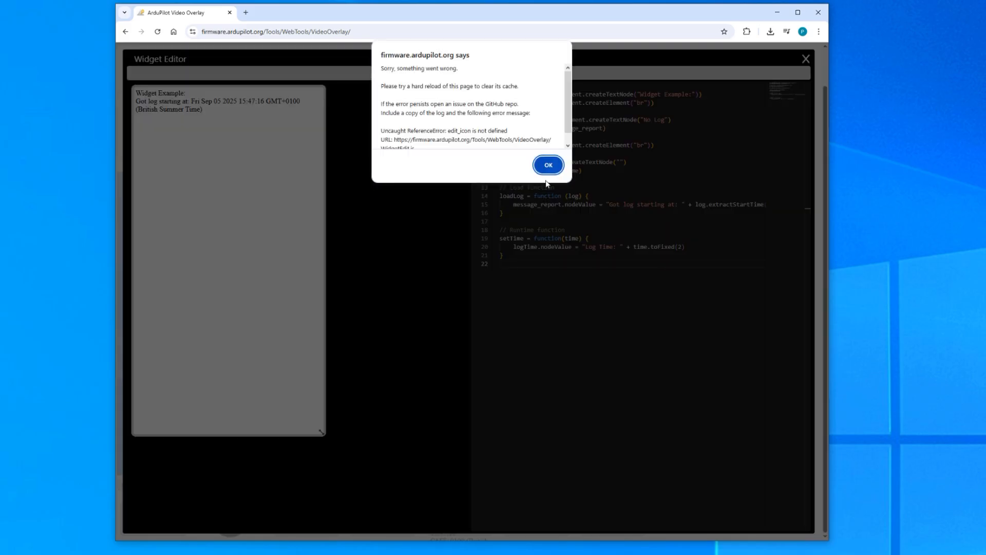
scroll(548, 129, down, 1)
click(548, 164)
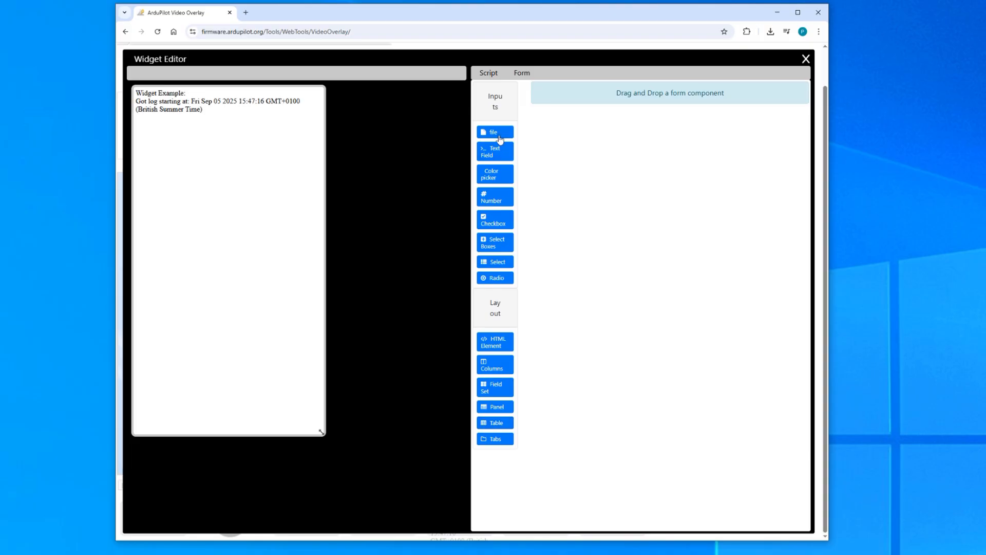
drag(496, 154, 559, 125)
drag(498, 153, 593, 109)
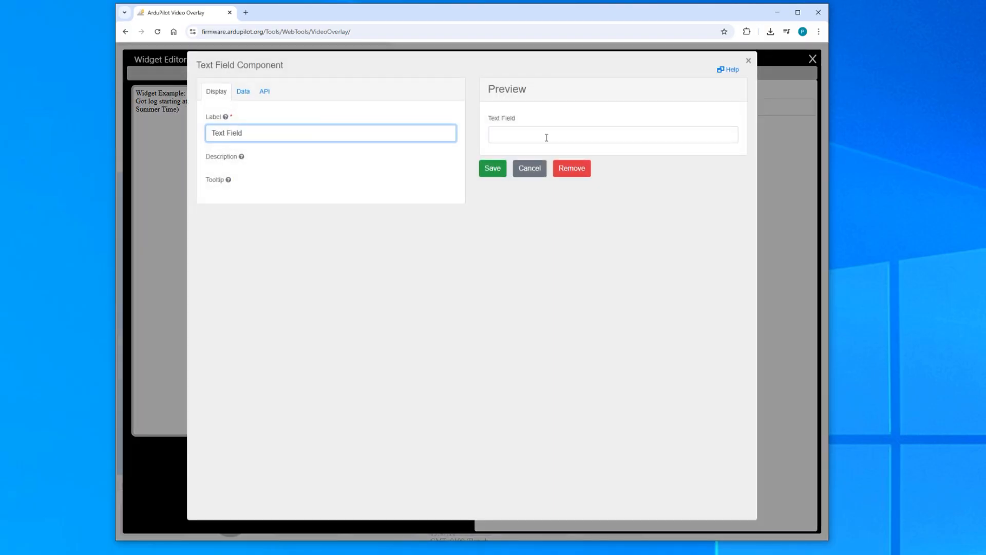
click(749, 60)
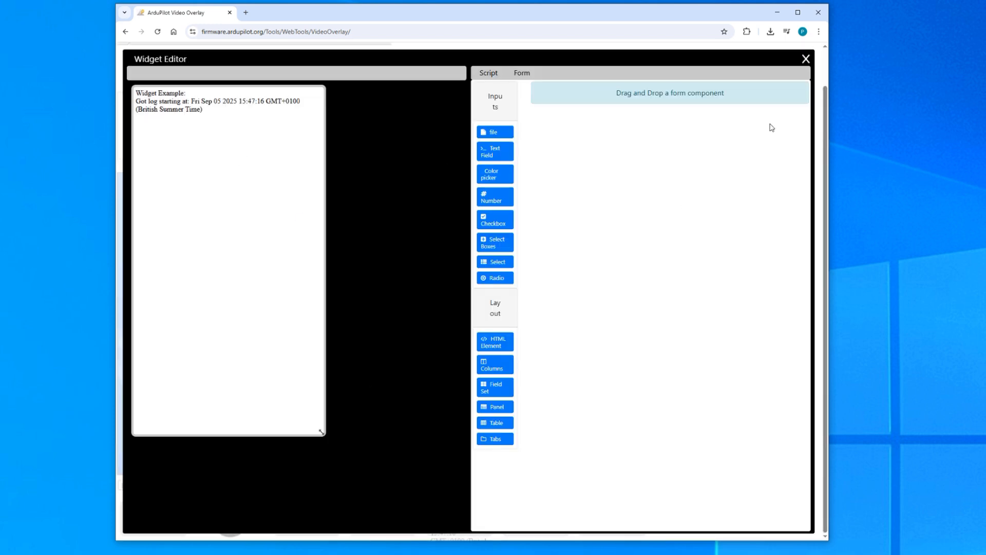
click(806, 58)
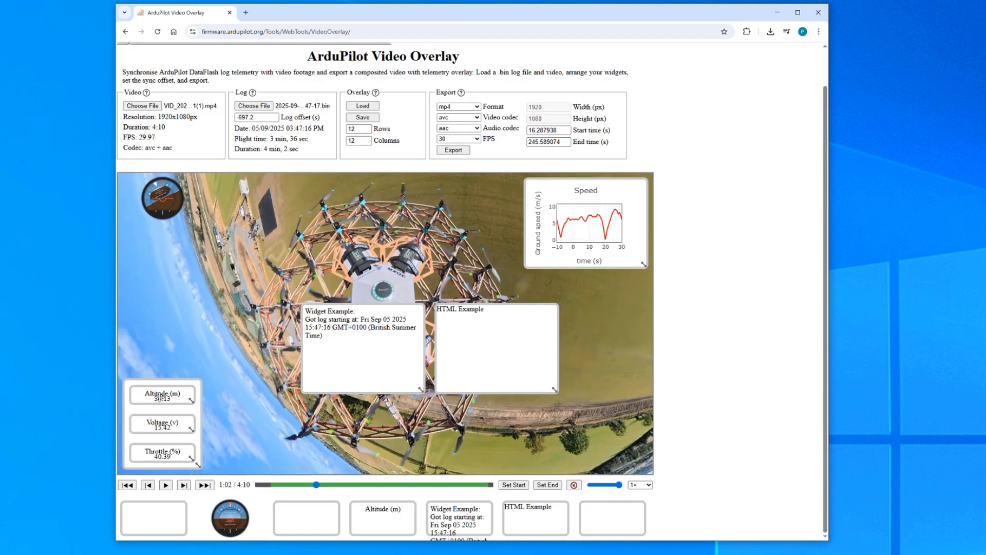
Examine the script of the Altitude (m) value widget in the widget editor, from label creation to the runtime function.
click(158, 395)
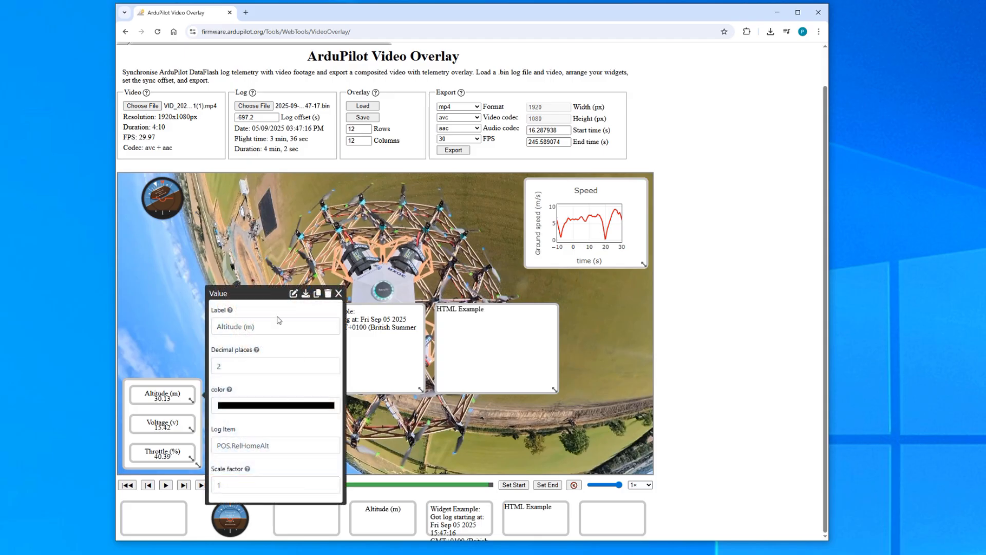
click(390, 370)
click(170, 394)
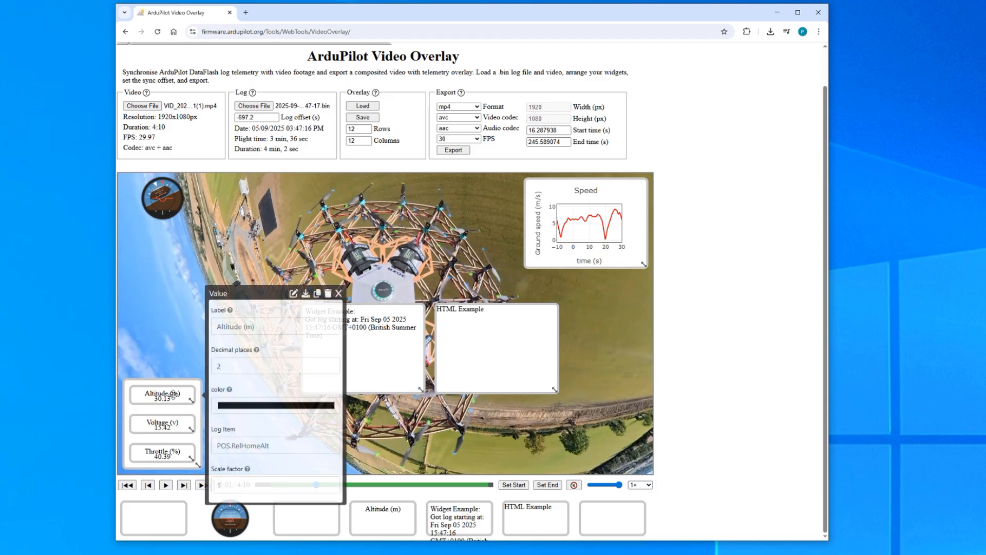
click(294, 293)
scroll(622, 368, down, 8)
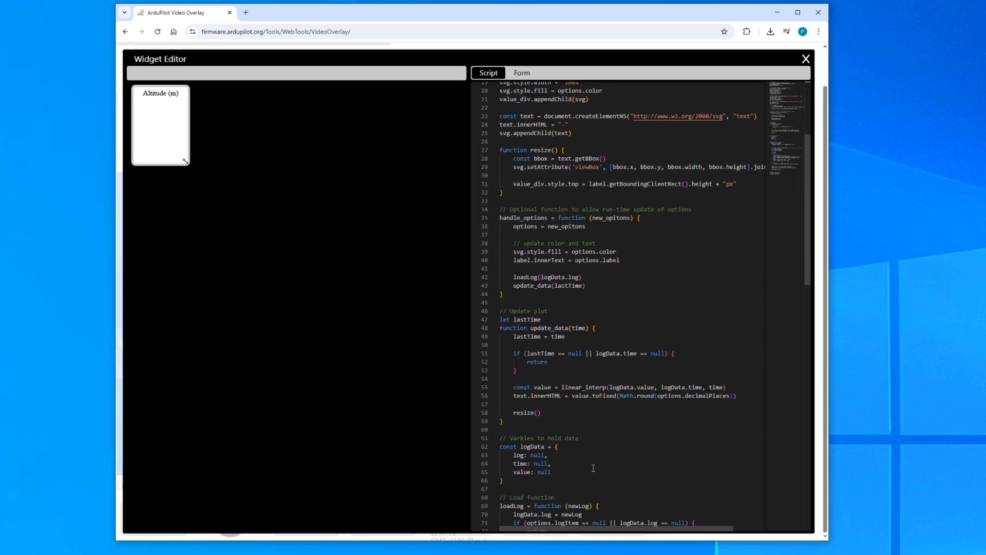
scroll(589, 470, down, 3)
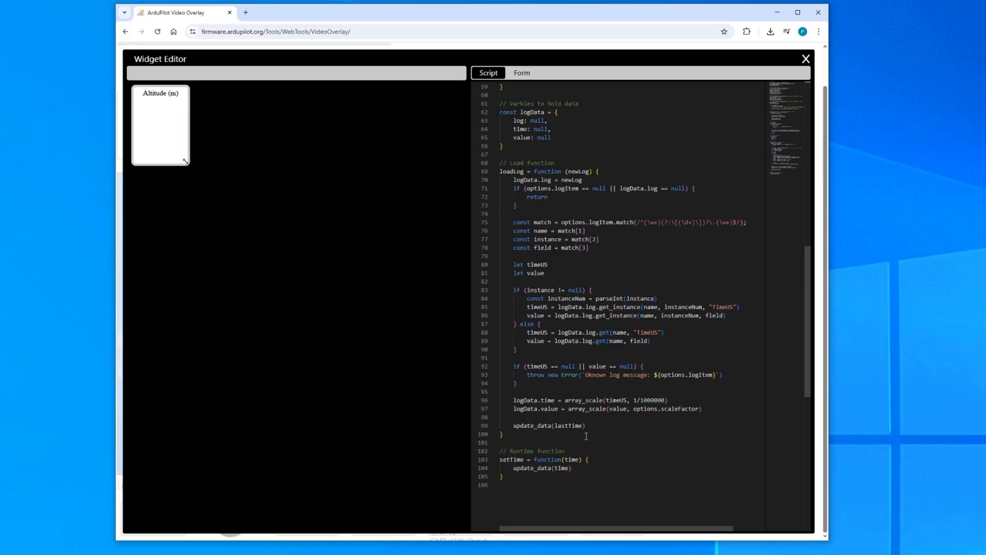
scroll(574, 468, up, 2)
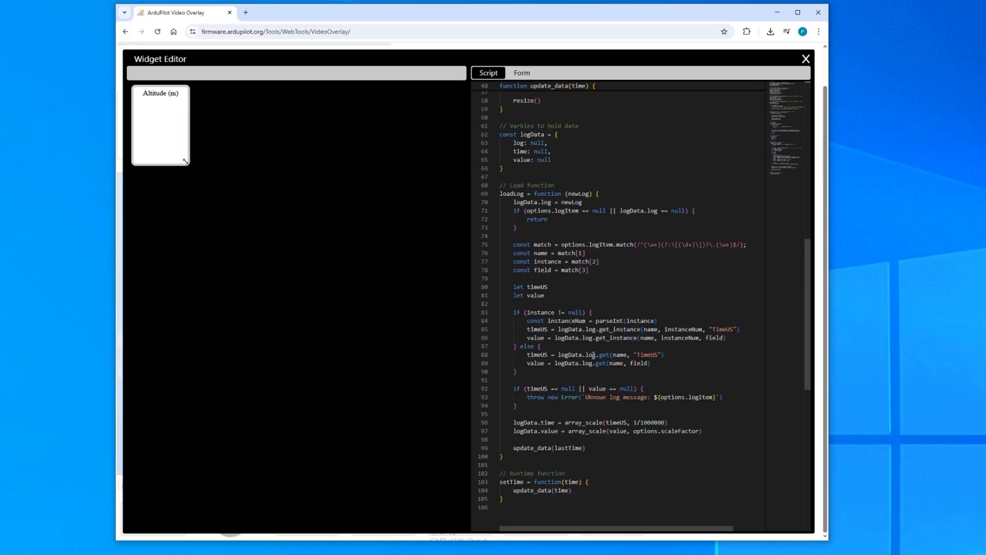
scroll(550, 438, down, 2)
scroll(523, 494, up, 6)
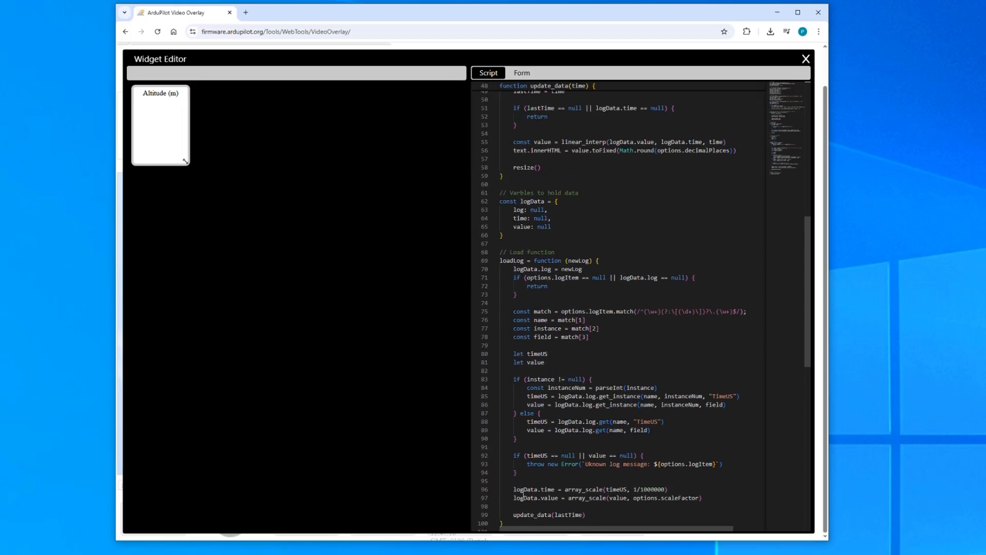
scroll(609, 157, up, 4)
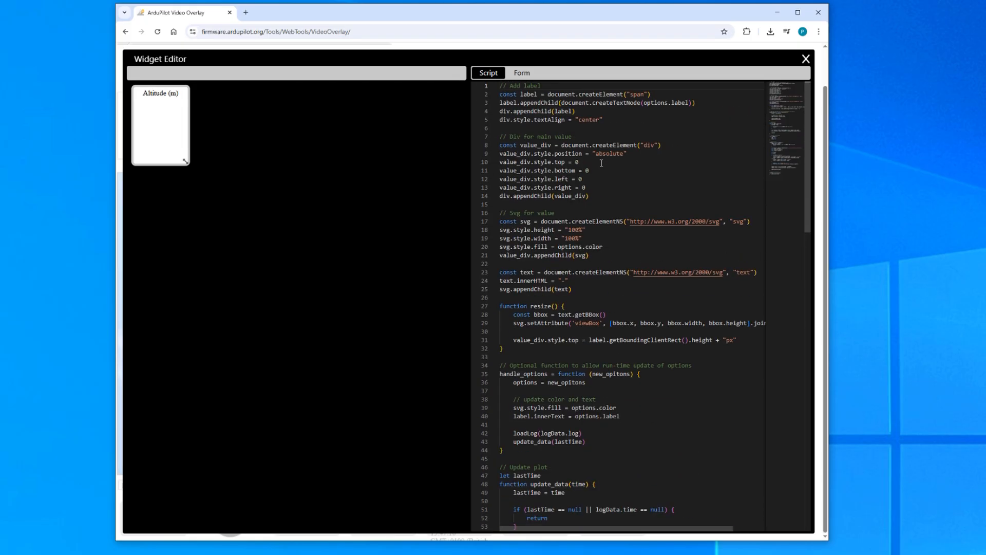
click(806, 59)
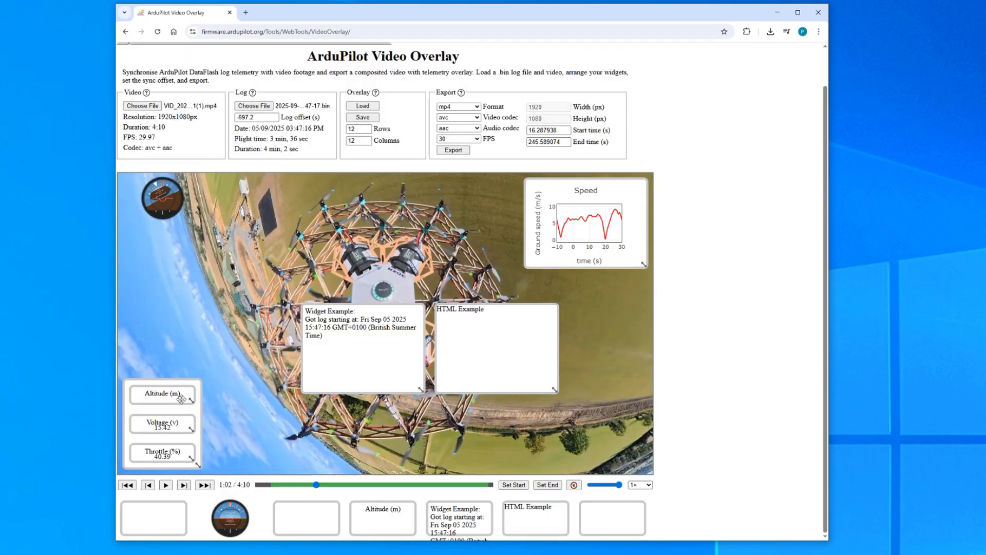
Examine the full HTML Example script in the widget editor, copy and paste it back in place, and close the editor.
click(492, 342)
click(515, 285)
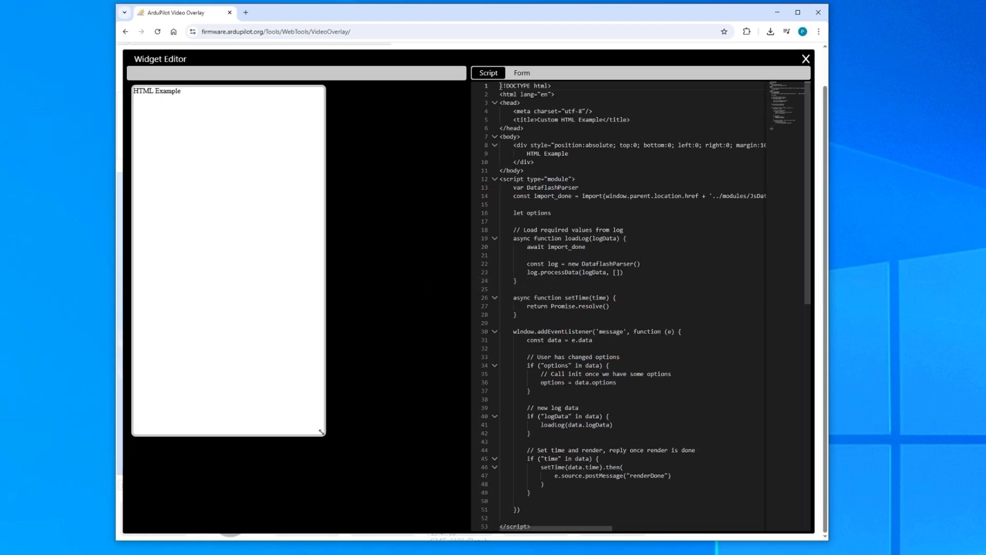
key(ctrl+a)
key(ctrl+c)
scroll(548, 478, down, 3)
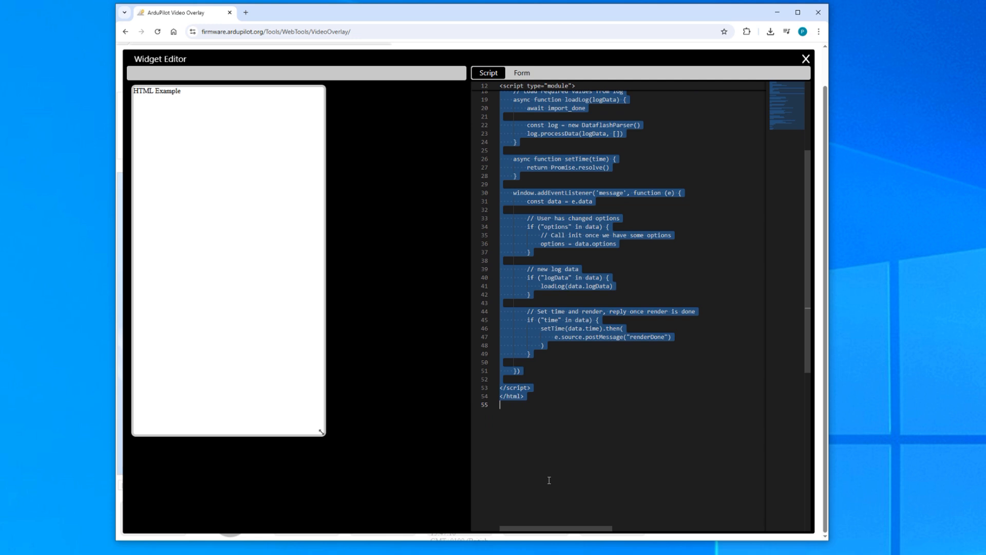
key(ctrl+v)
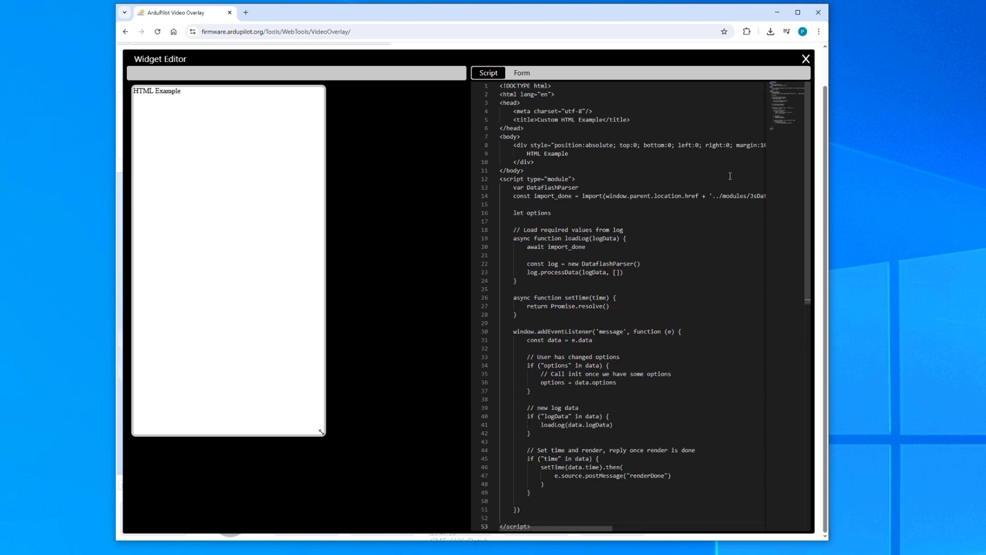
scroll(609, 405, down, 3)
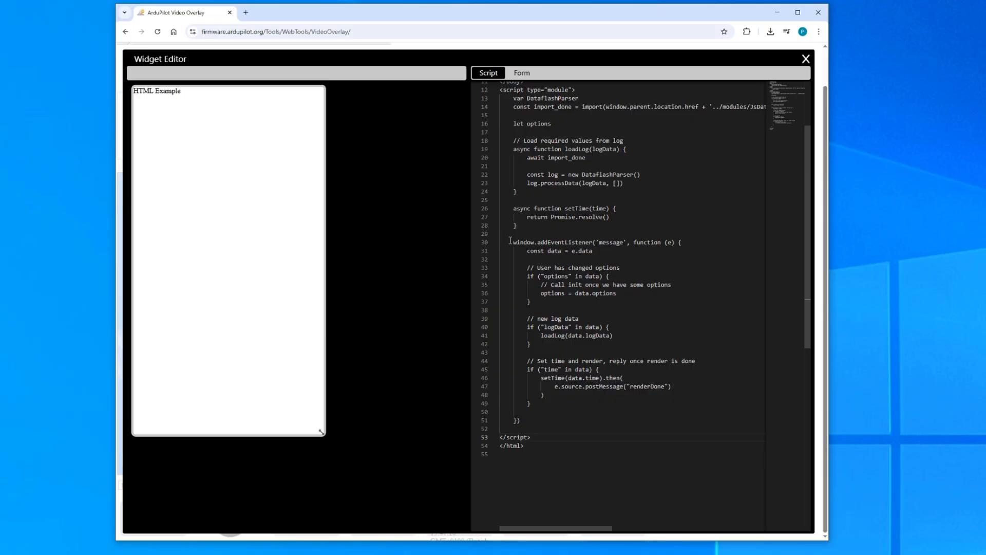
scroll(527, 390, up, 3)
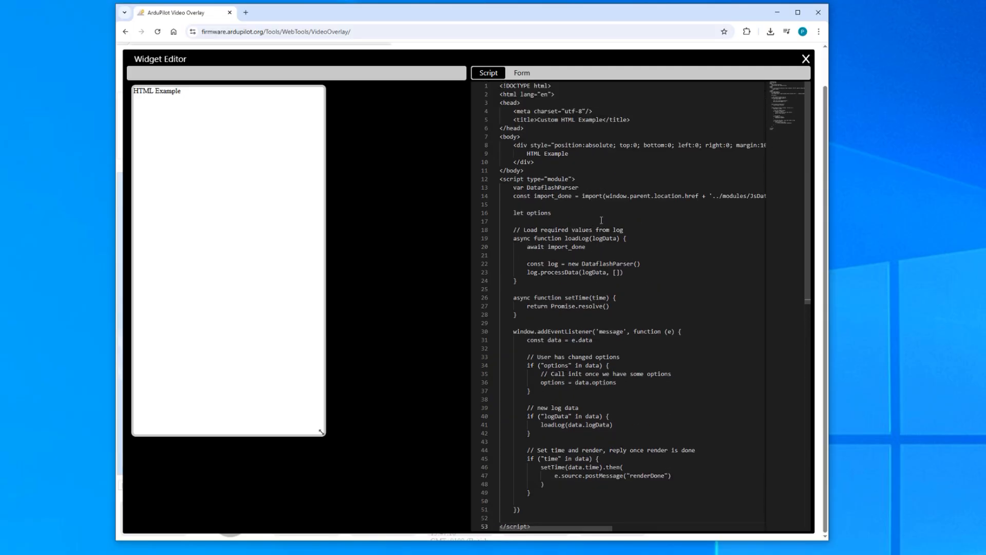
click(805, 59)
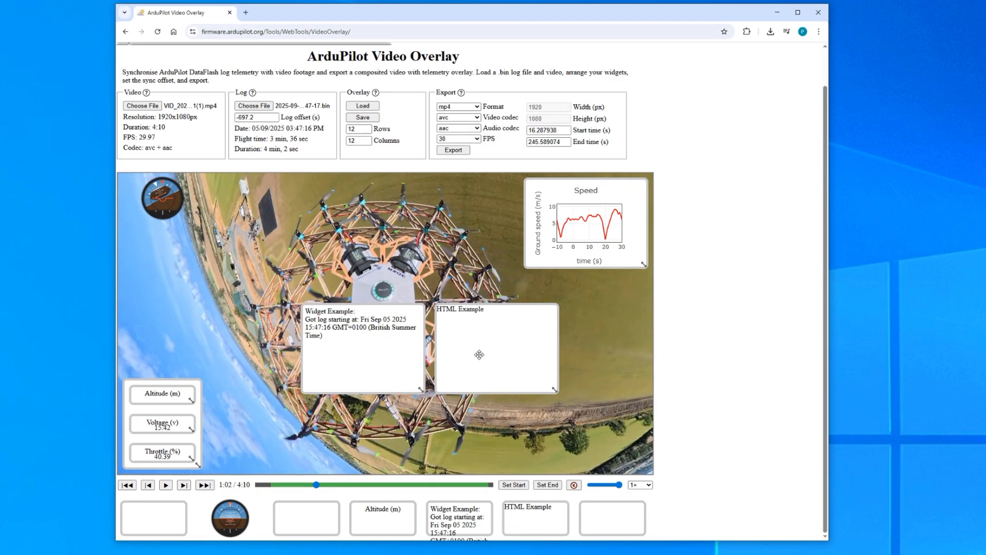
Delete the HTML Example and Widget Example widgets from the video overlay.
mouse_move(479, 354)
click(548, 286)
mouse_move(385, 363)
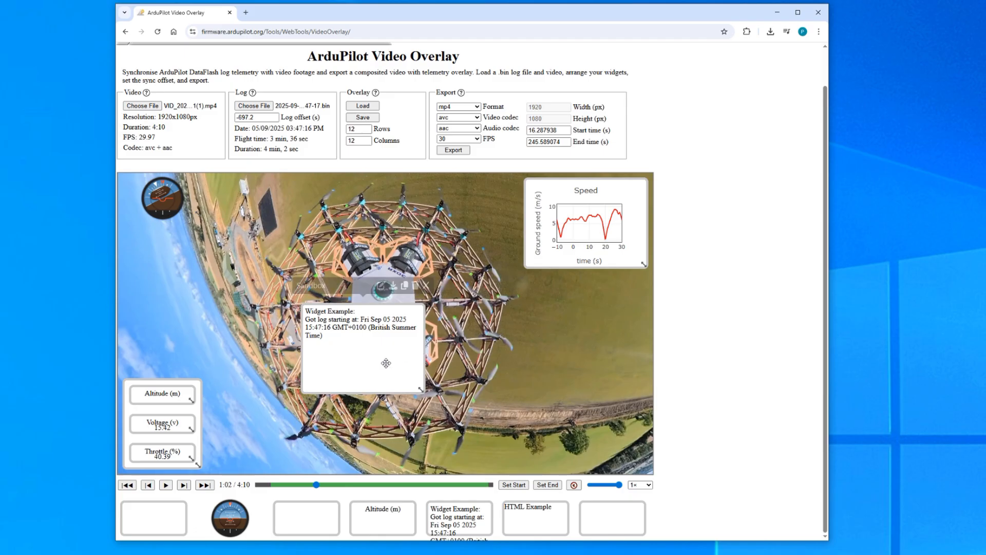
click(415, 288)
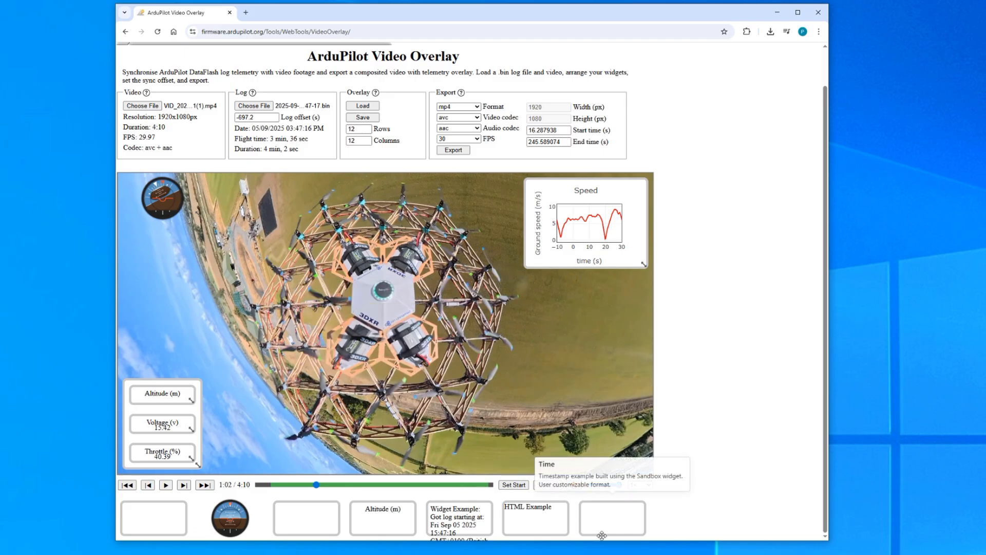
Place the Time widget in the video's lower-right corner and advance the video by one frame.
drag(601, 530, 643, 465)
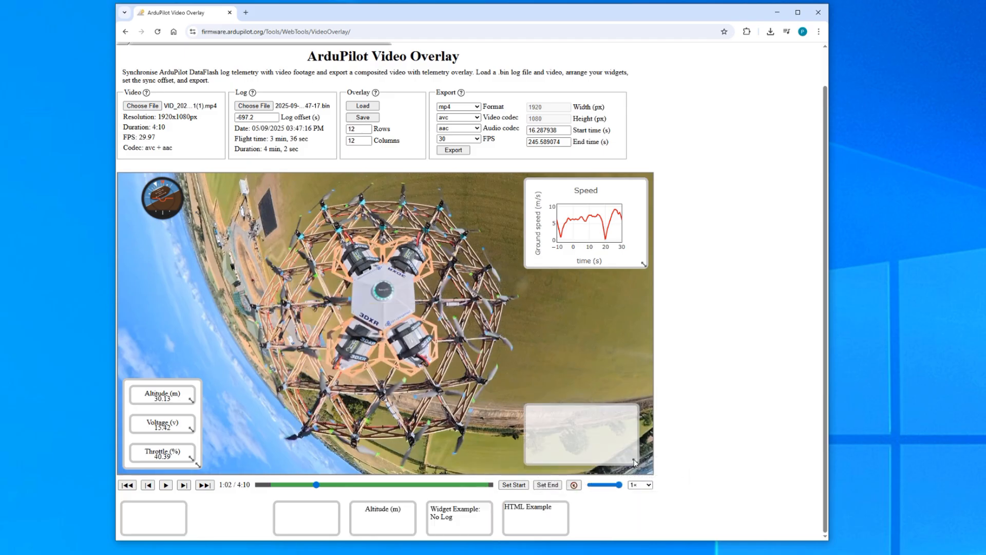
click(184, 485)
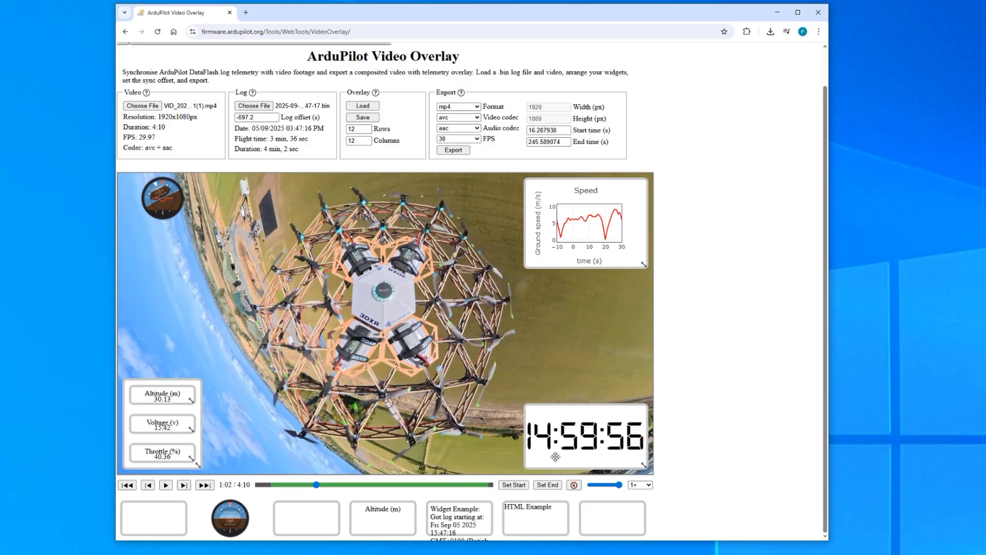
Set the Time widget's time format to {TotalS}.
mouse_move(553, 456)
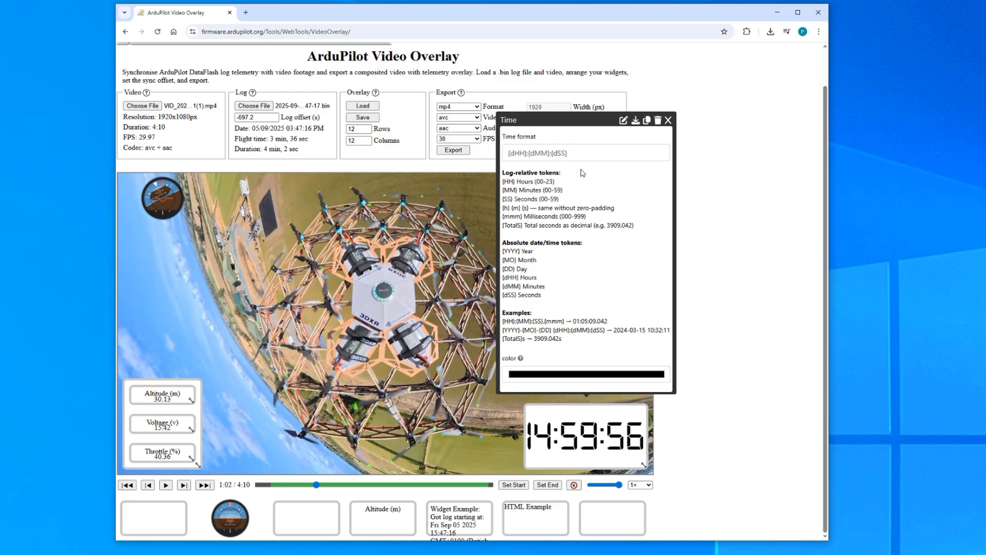
click(582, 153)
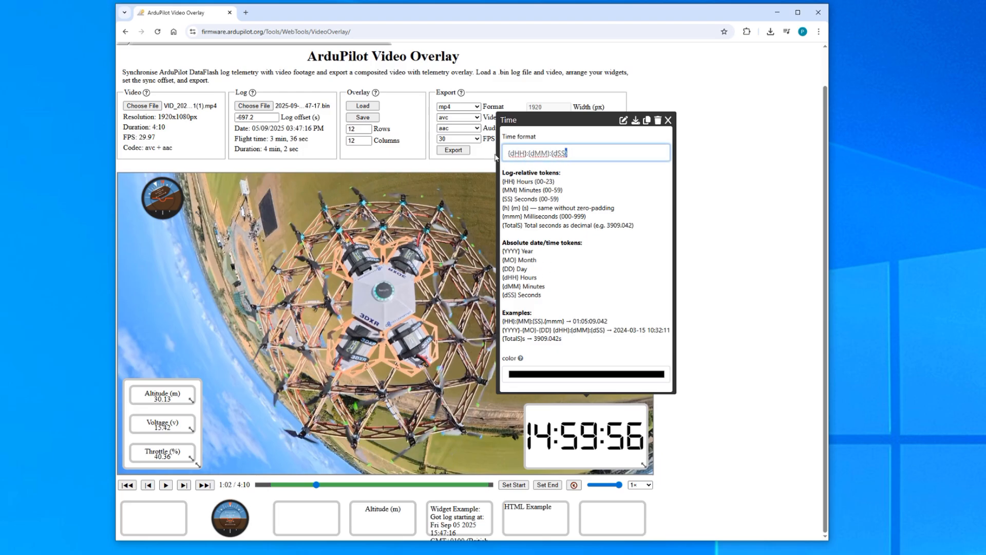
key(ctrl+a)
text({T})
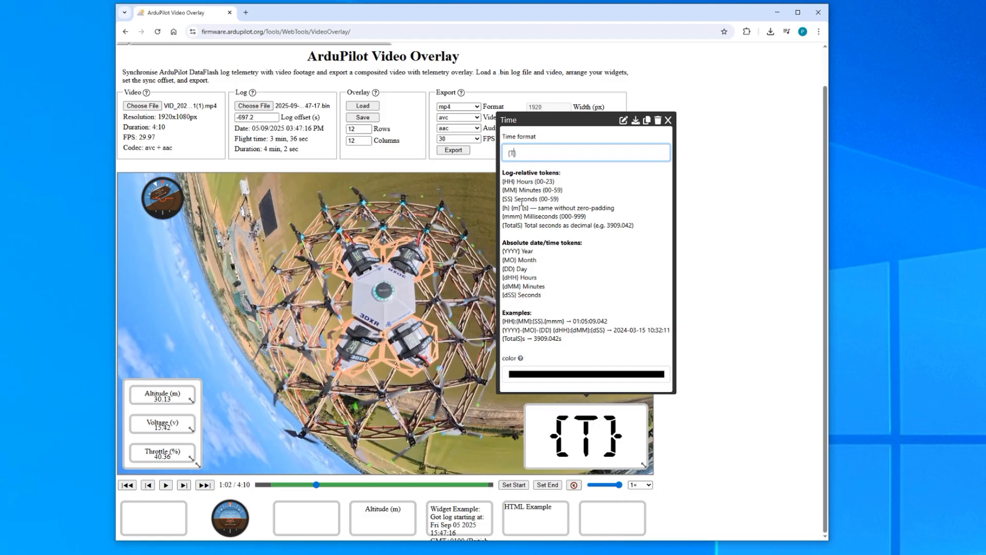
text(ot)
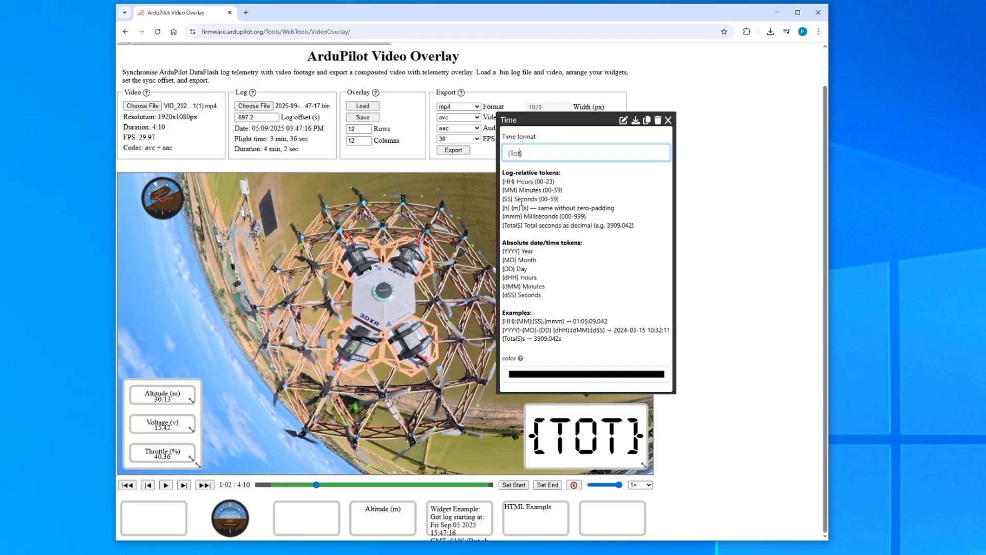
text(alS)
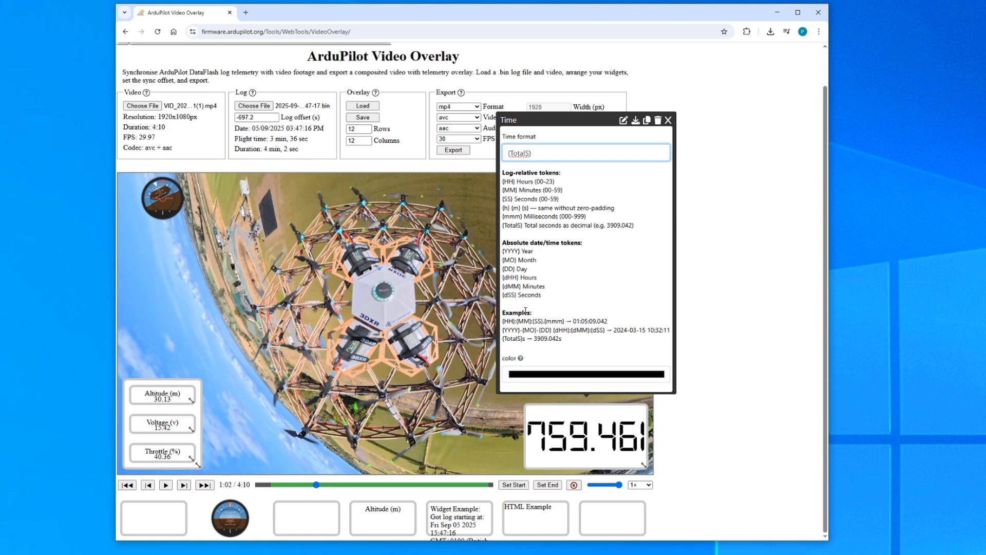
Change the Time widget's time format to {MM}:{SS}, with a colon between the minutes and seconds tokens.
triple_click(519, 151)
text({MM})
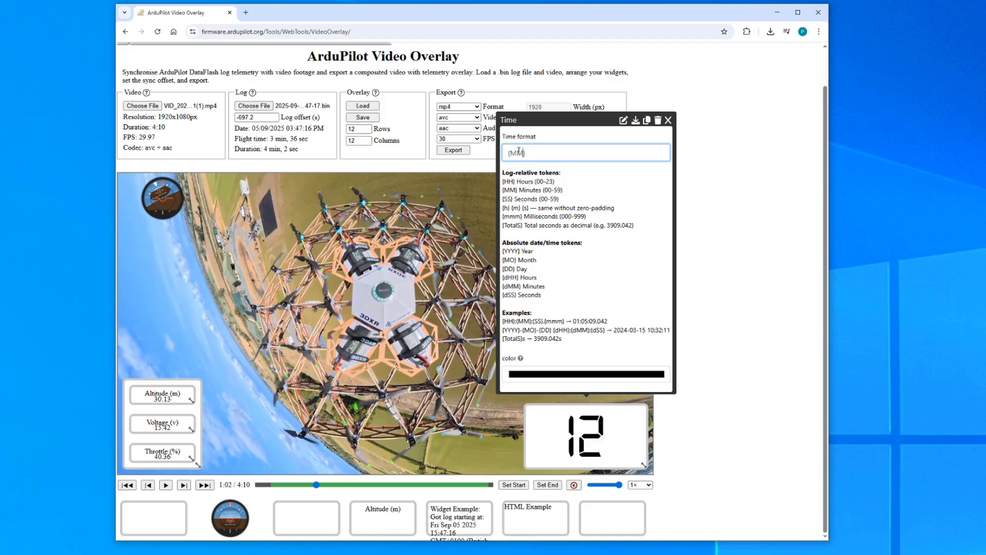
text(@{)
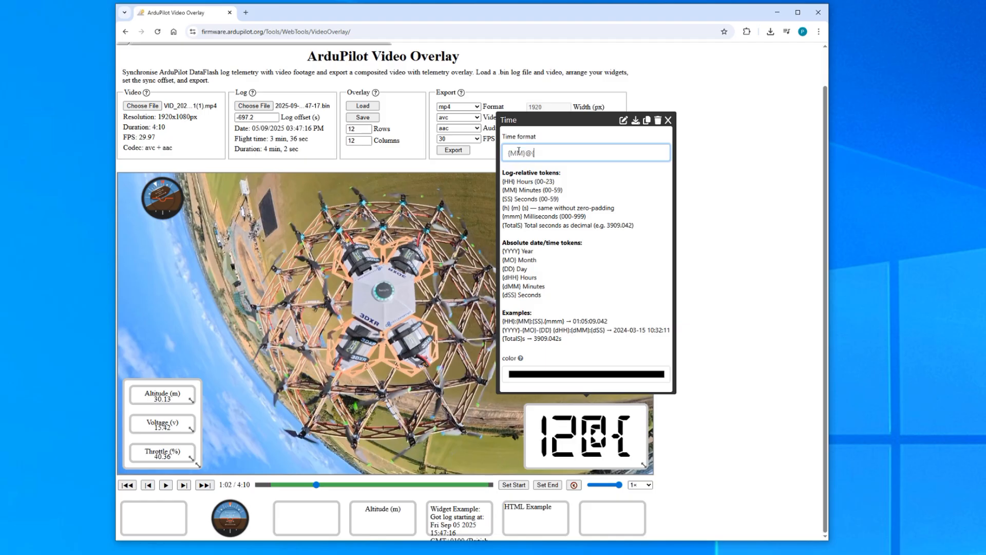
text(SS})
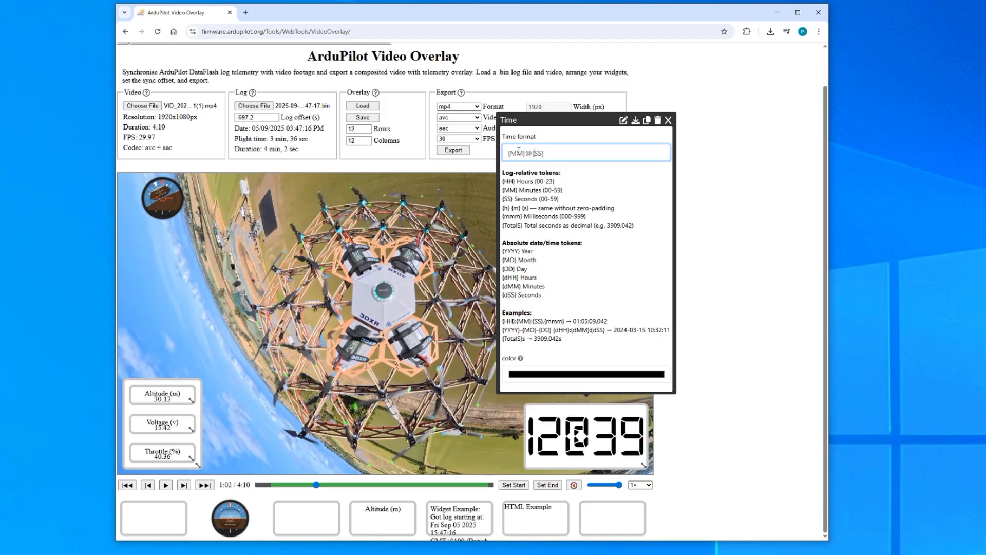
key(Left)
key(Left)
key(Left)
key(Left)
key(BackSpace)
text(:)
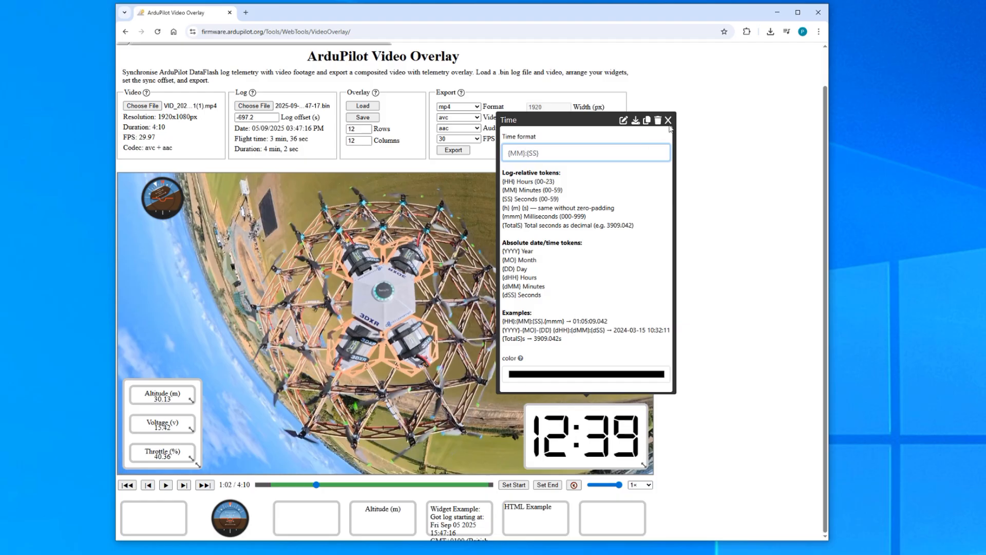
Set the Time widget's color to red and close its settings.
click(557, 374)
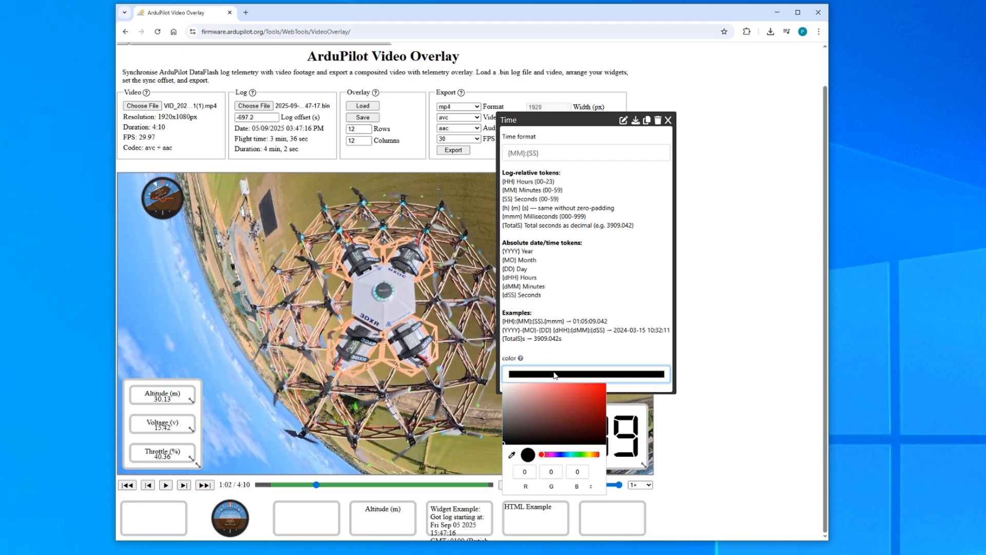
click(553, 385)
click(596, 339)
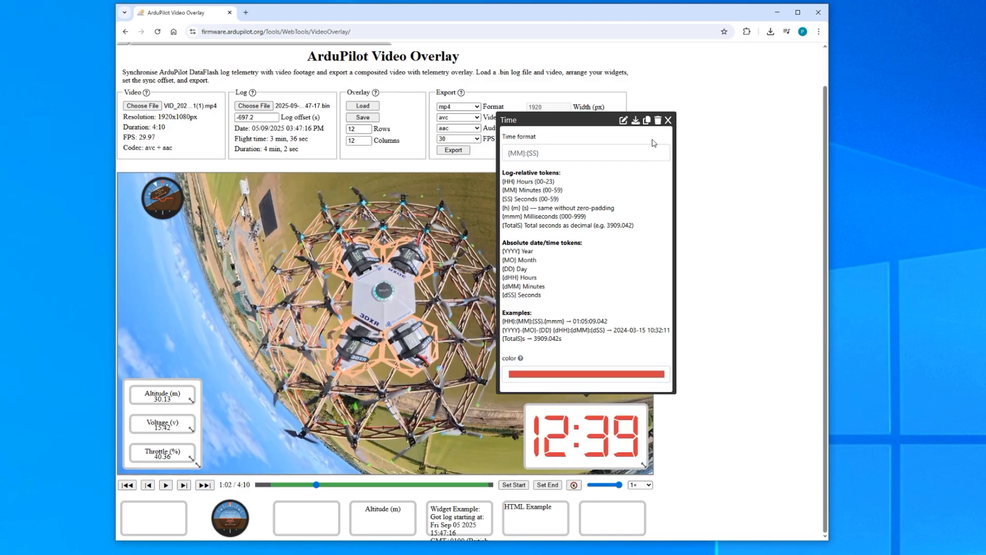
click(667, 121)
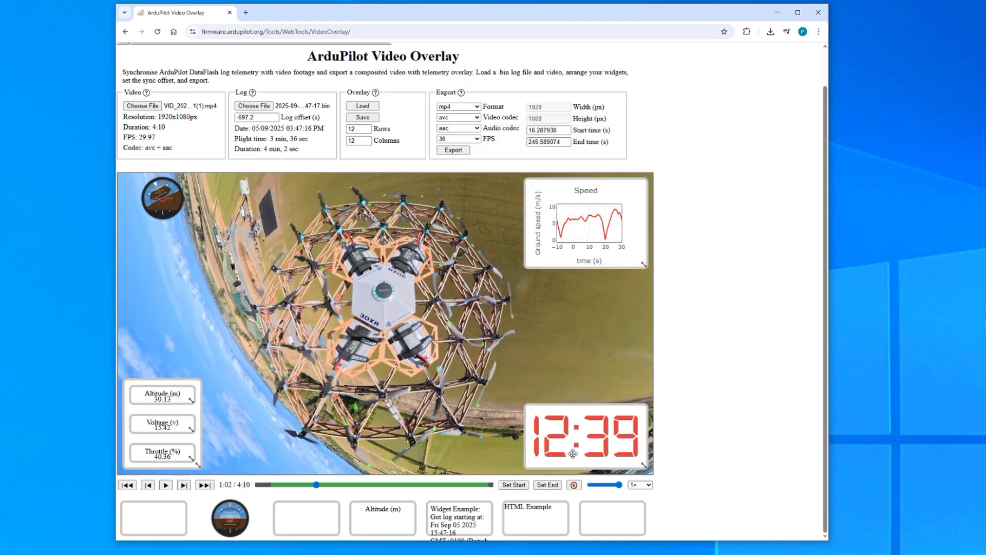
Examine the Time widget's script in the widget editor, including its time formatting and runtime functions, and close the editor.
click(578, 414)
click(623, 121)
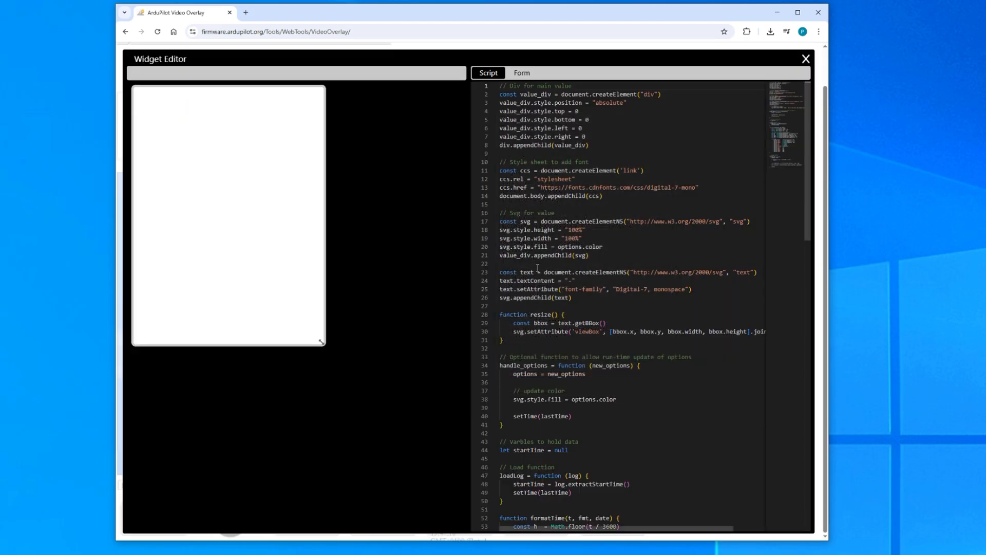
scroll(767, 154, down, 6)
scroll(781, 164, down, 5)
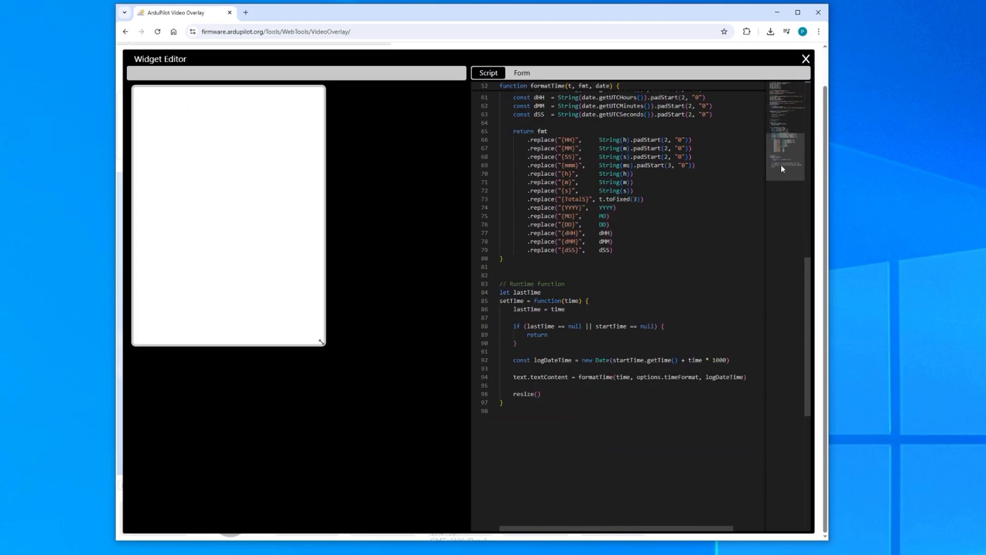
scroll(780, 164, up, 10)
click(805, 59)
Delete the Time widget from the overlay without downloading it.
click(578, 417)
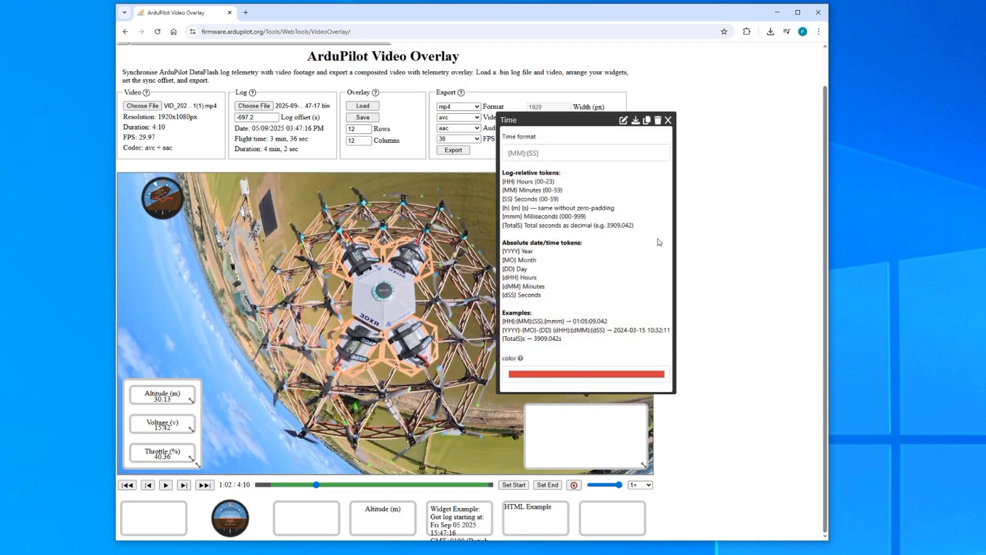
click(659, 121)
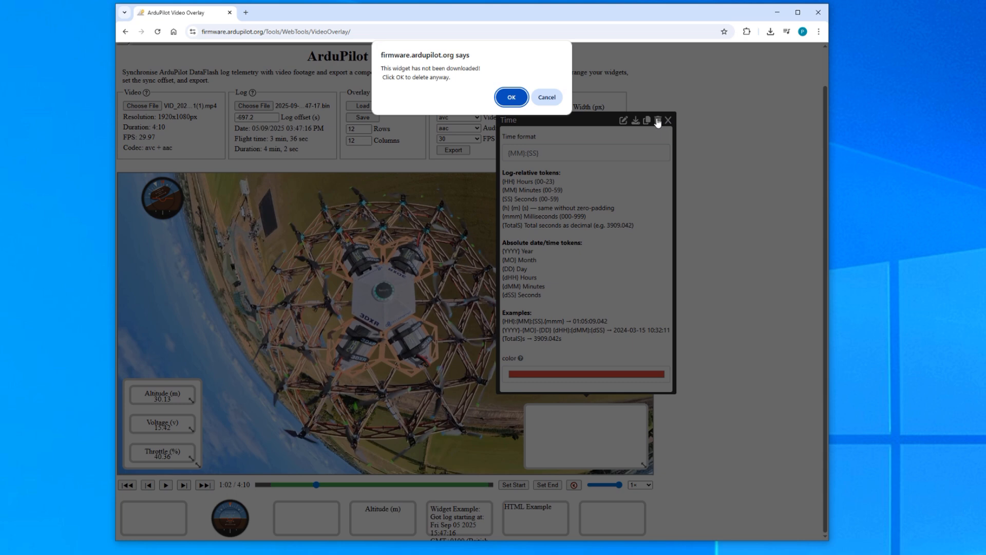
click(508, 97)
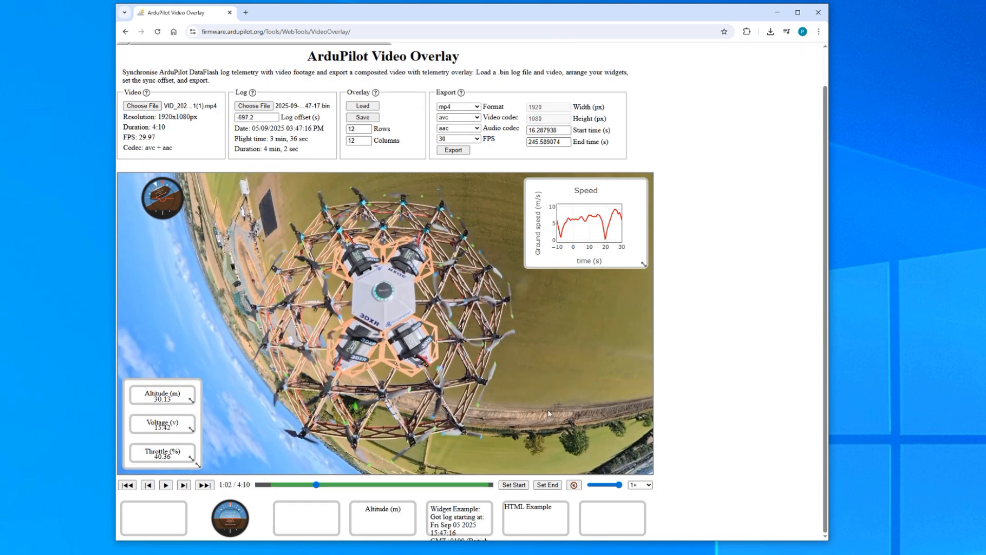
Download the Speed graph widget to a file and load it back into the overlay as a second graph.
click(584, 254)
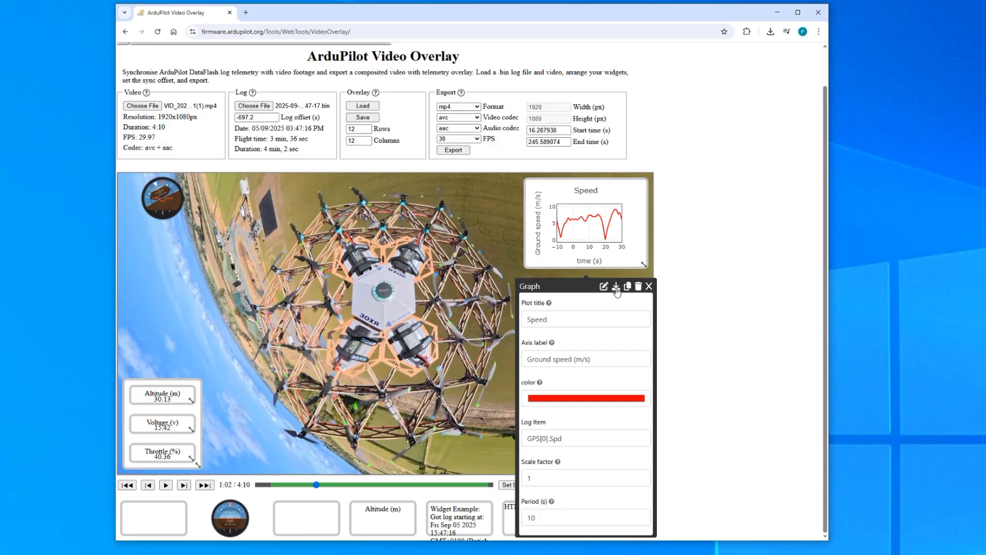
click(616, 288)
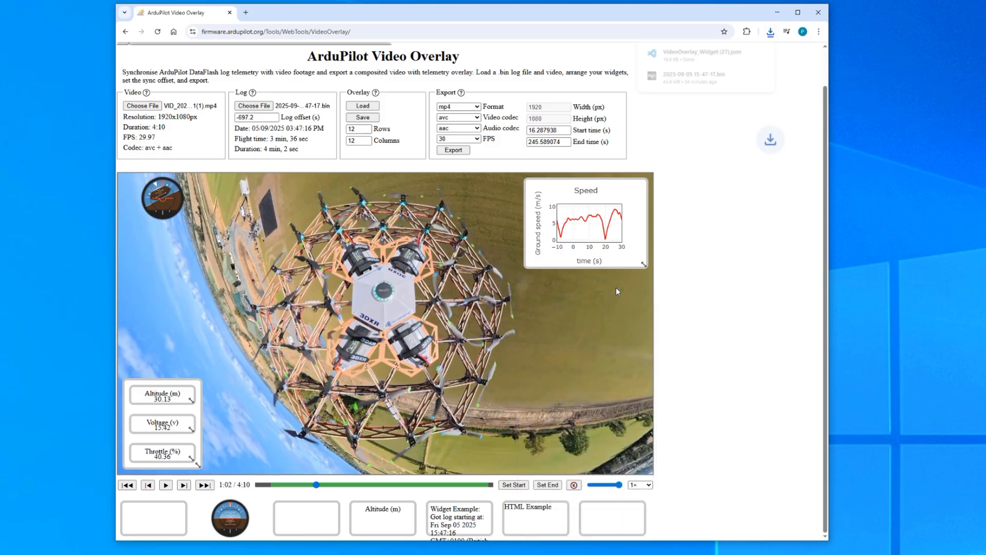
click(362, 107)
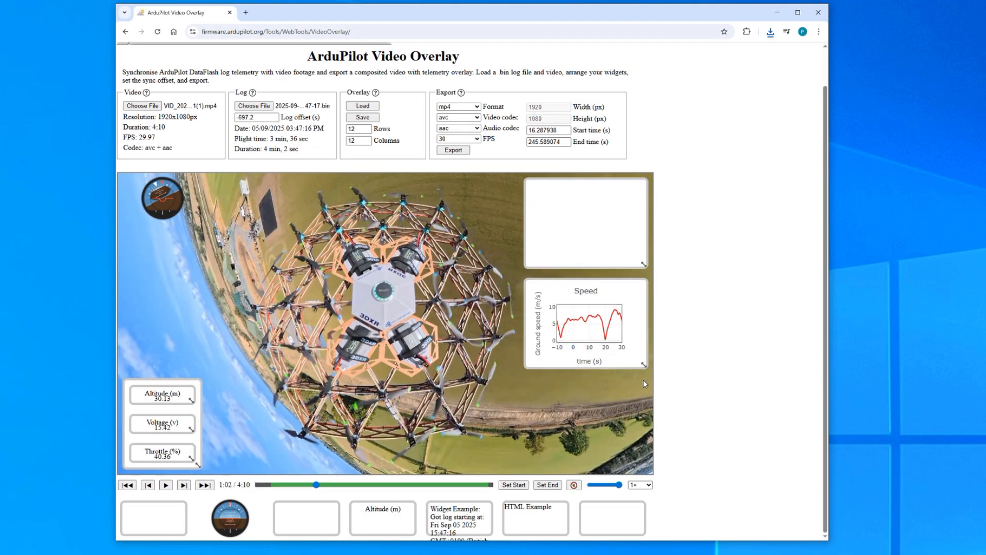
click(183, 485)
Delete the lower of the two Speed graphs from the overlay.
click(632, 297)
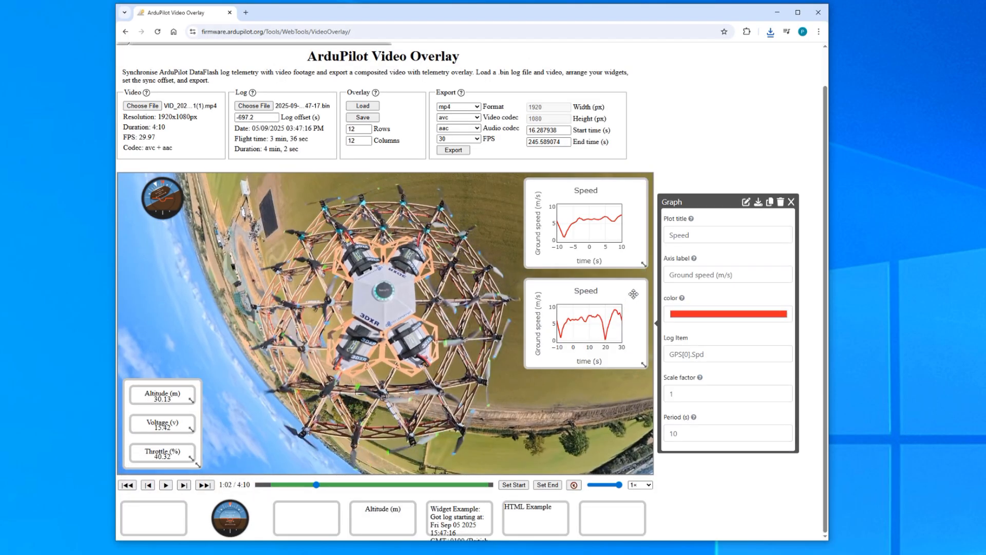
click(780, 202)
Duplicate the Speed graph, step the video back one frame, and remove one copy so a single graph stays in the upper-right corner.
click(620, 194)
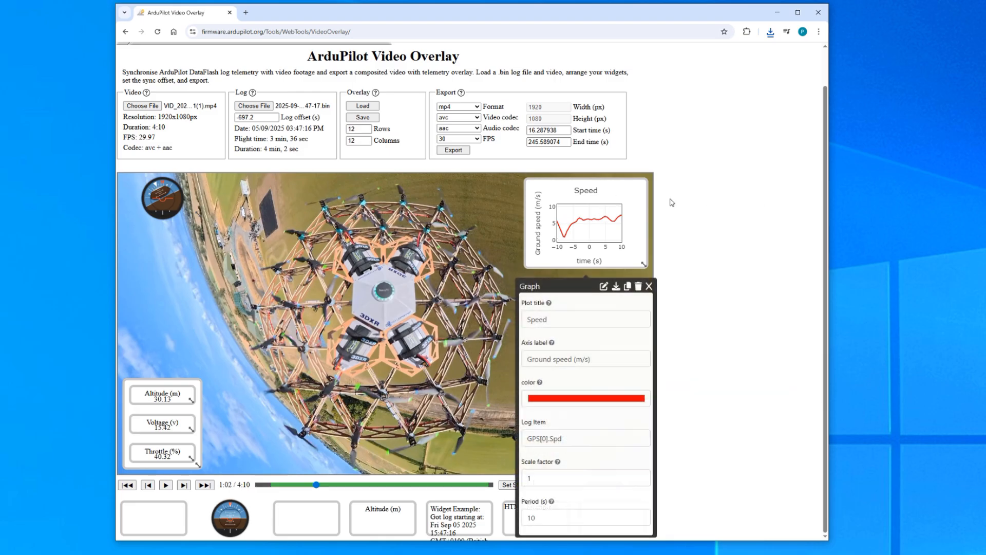
click(627, 289)
click(591, 248)
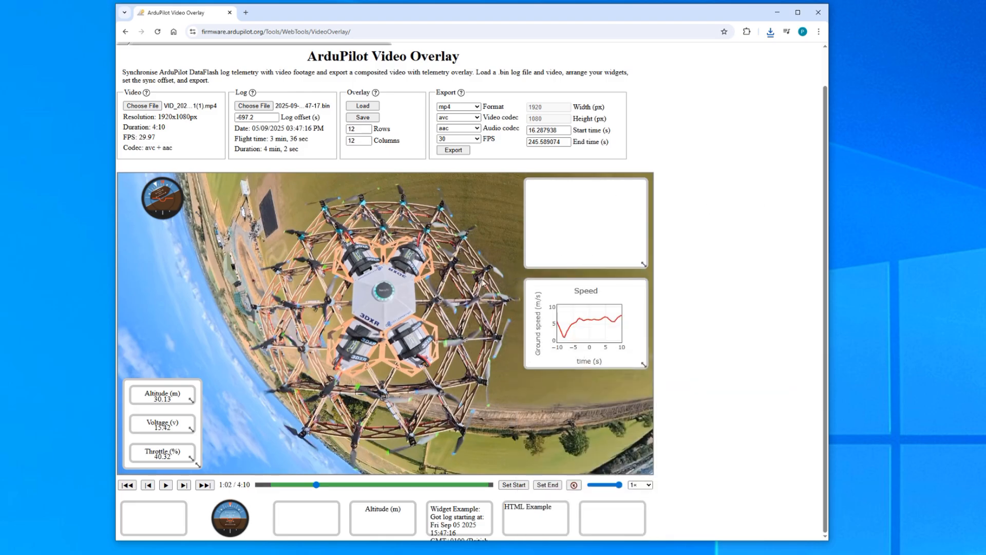
click(148, 485)
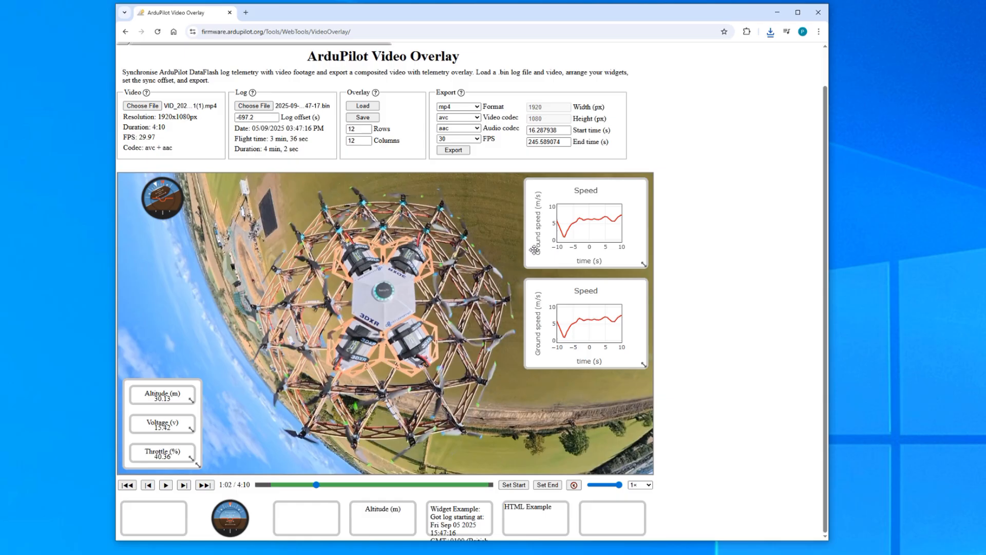
click(534, 249)
click(637, 287)
drag(614, 320, 613, 221)
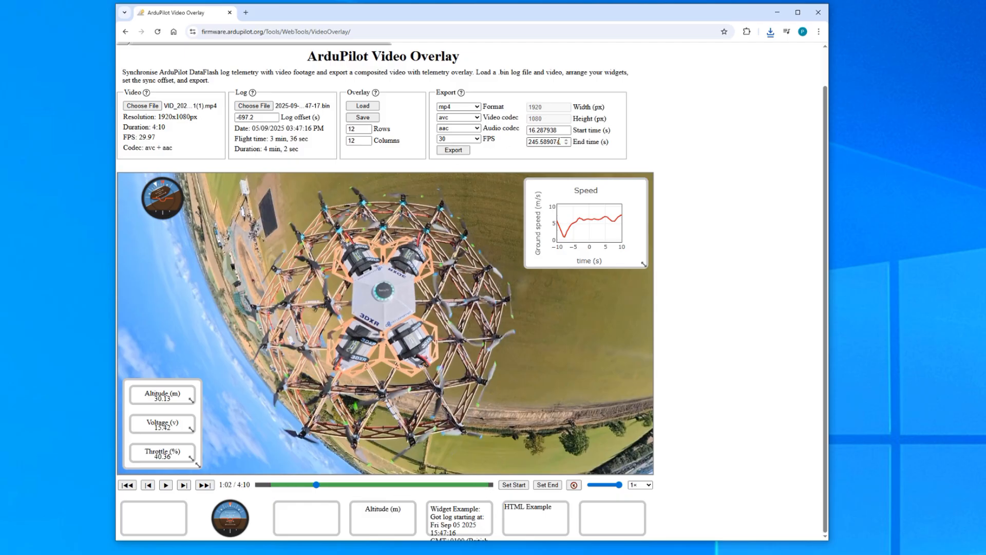
Set the export end time to 26 s and start exporting the composited video.
drag(558, 141, 495, 148)
key(Delete)
key(Delete)
text(25)
text(6)
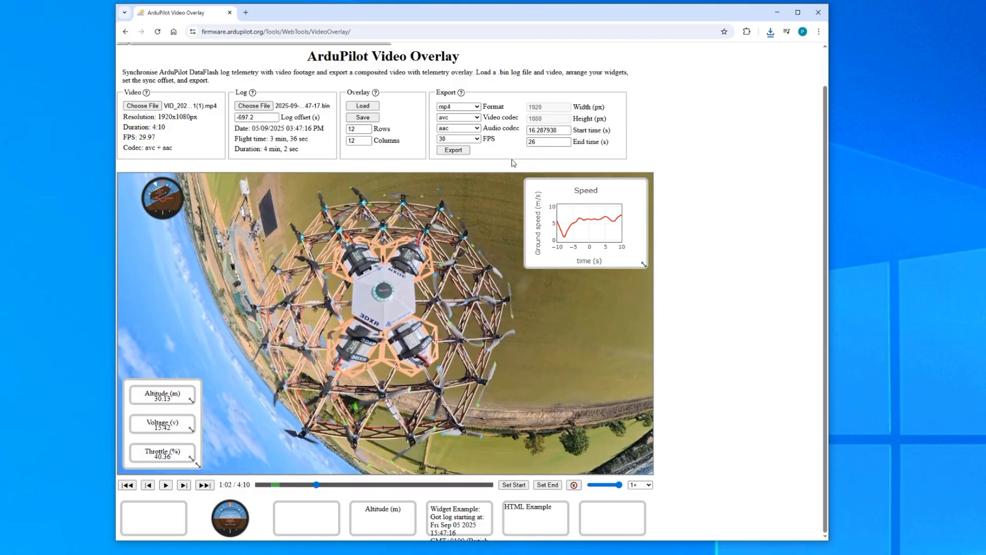
click(452, 150)
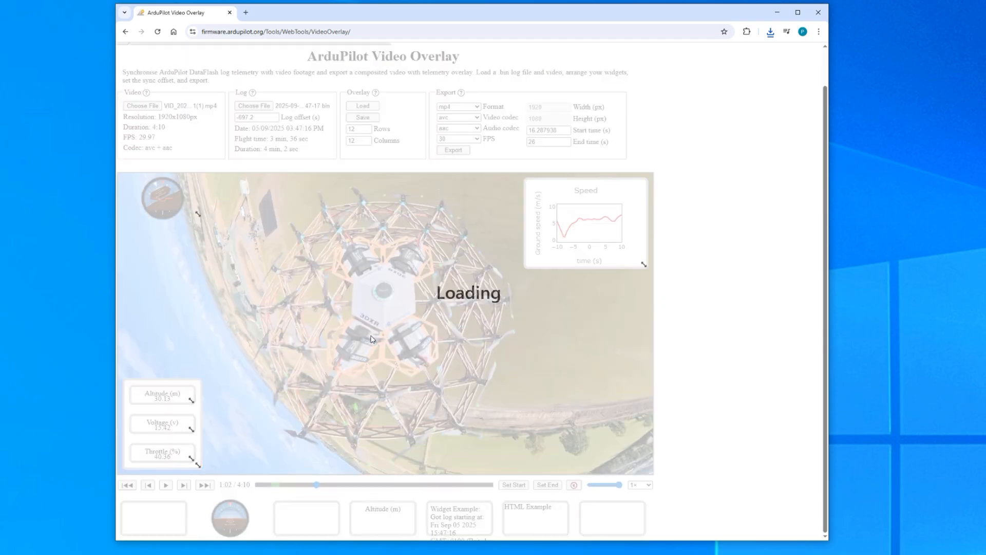